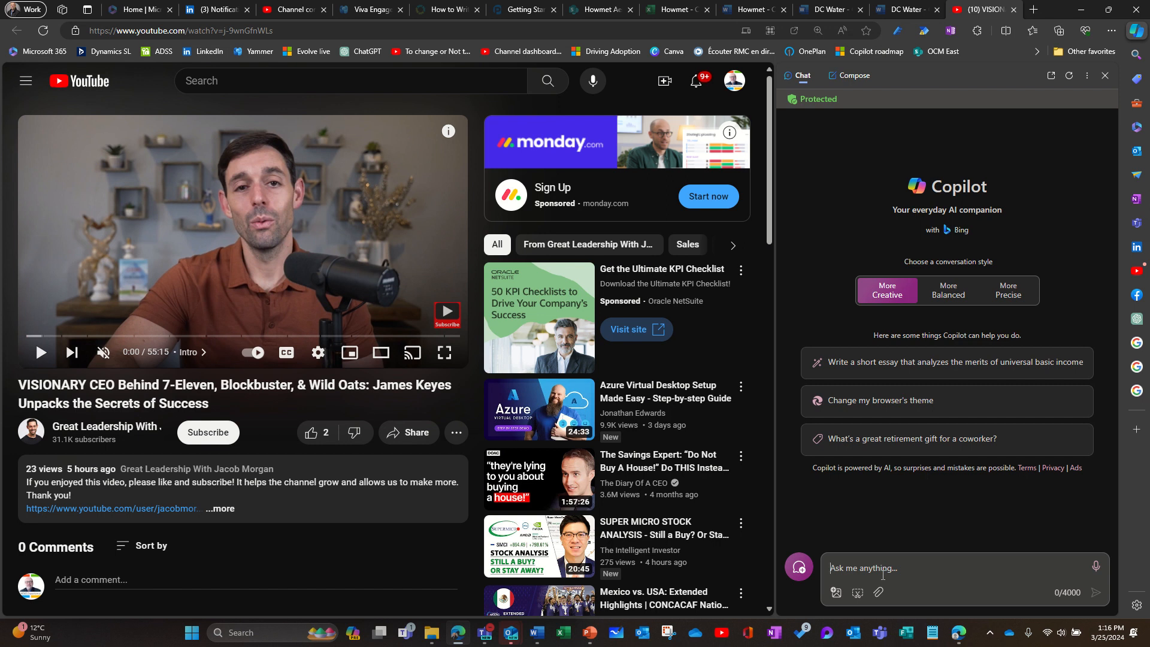
Step: Ask Copilot in the browser sidebar to "Create a blog based on this video"
text(Create a b)
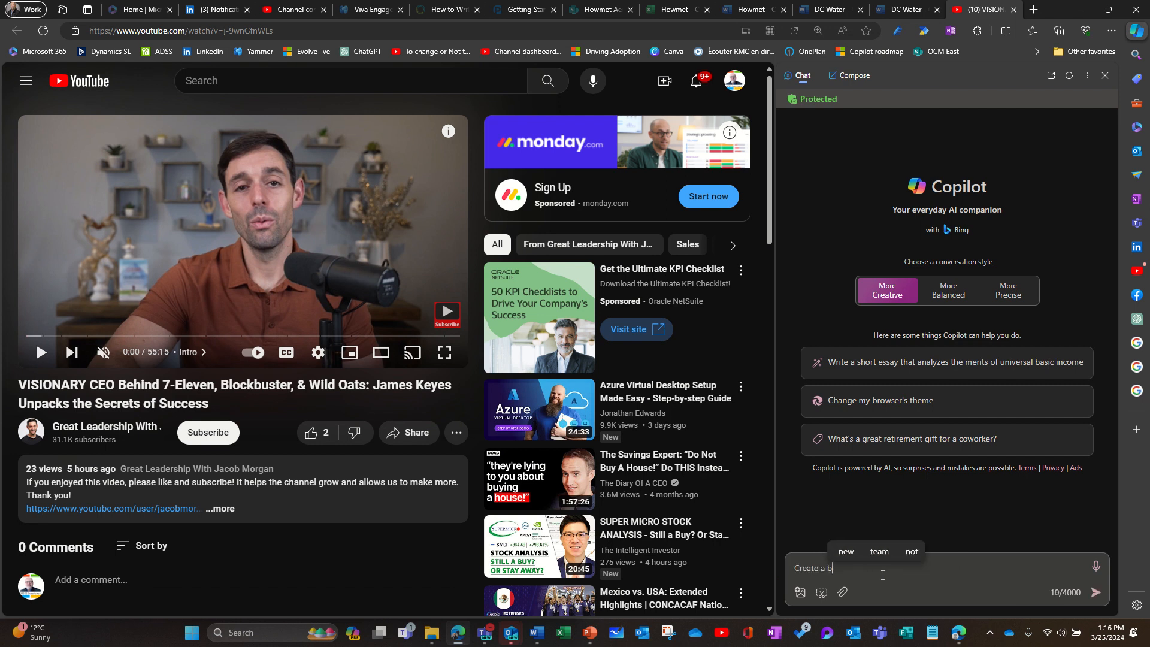
text(log base)
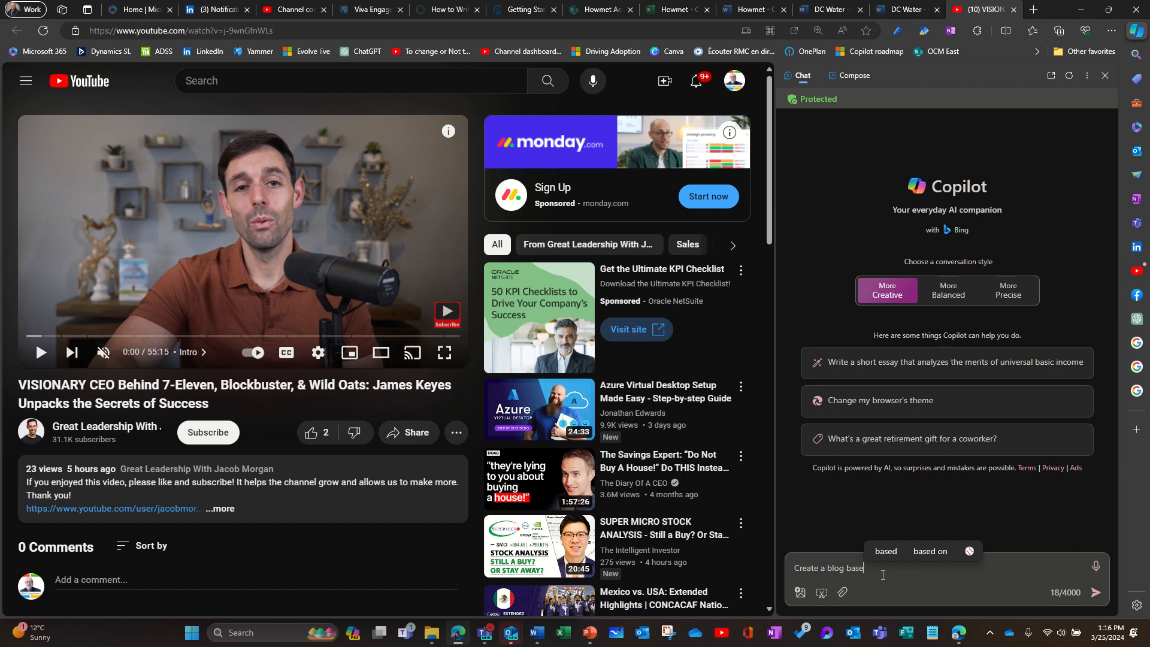
text(d on this )
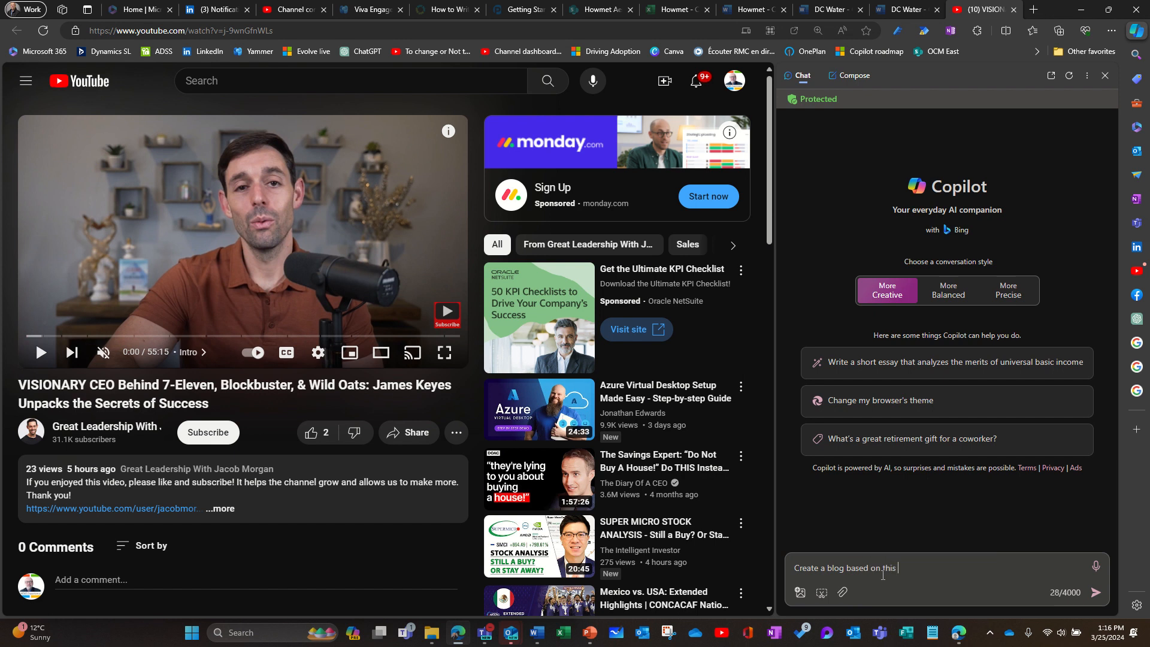
text(video)
key(Return)
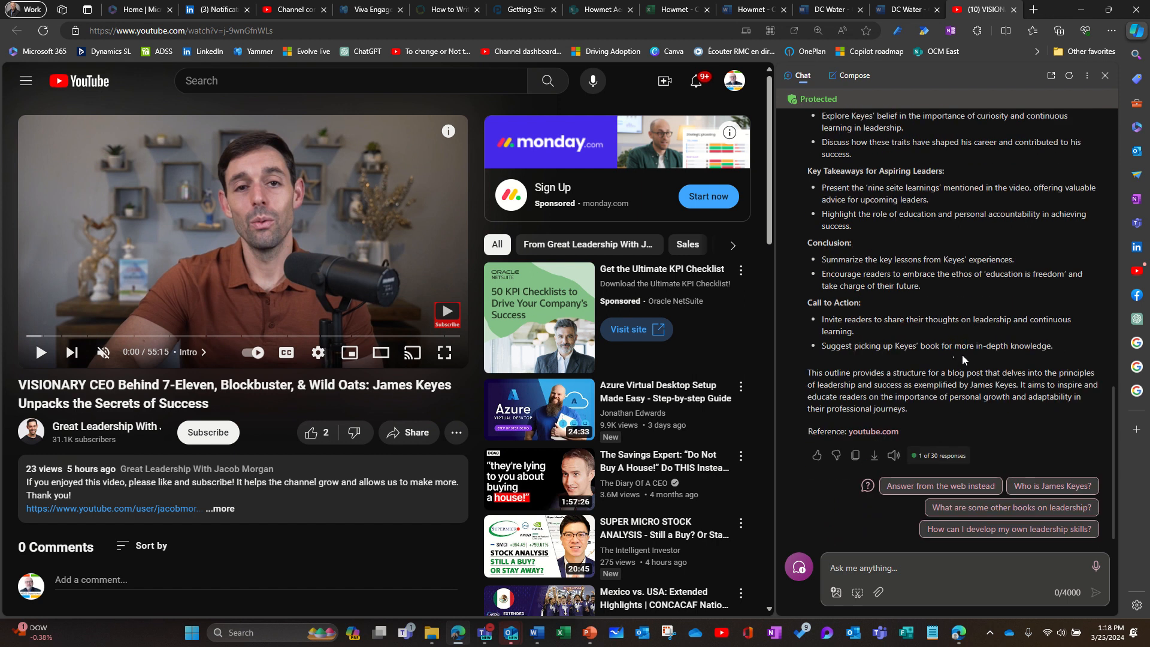
Step: Copy Copilot's generated blog outline, from the title line through the end of the Call to Action section
drag(962, 360, 871, 299)
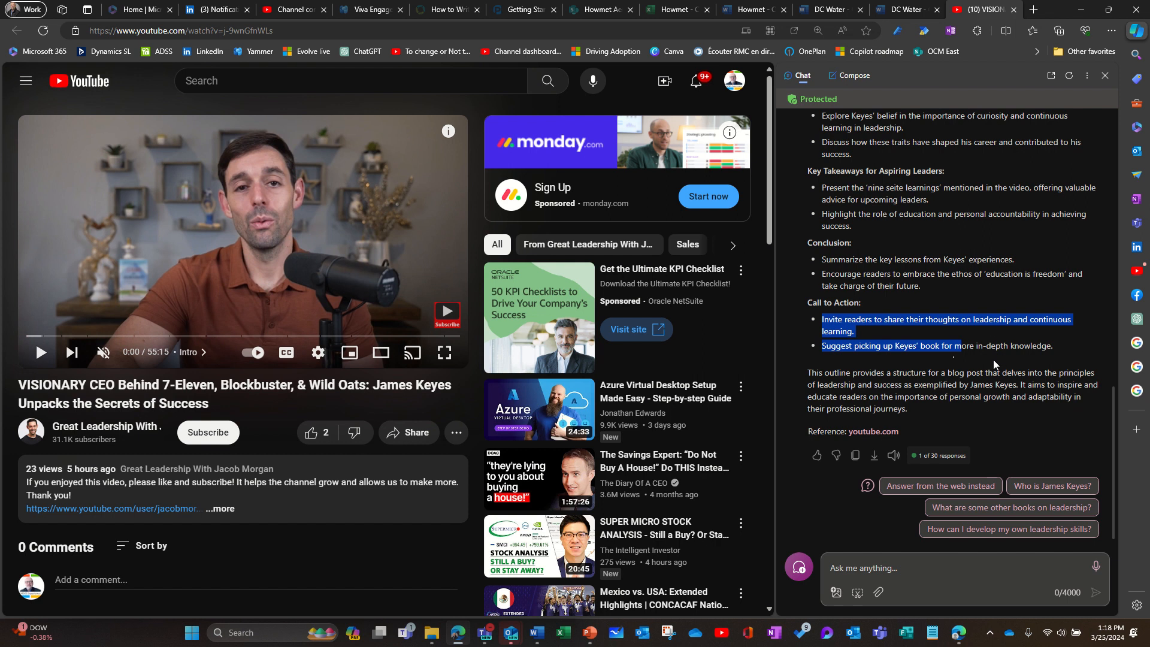
drag(994, 364, 889, 306)
scroll(927, 322, up, 7)
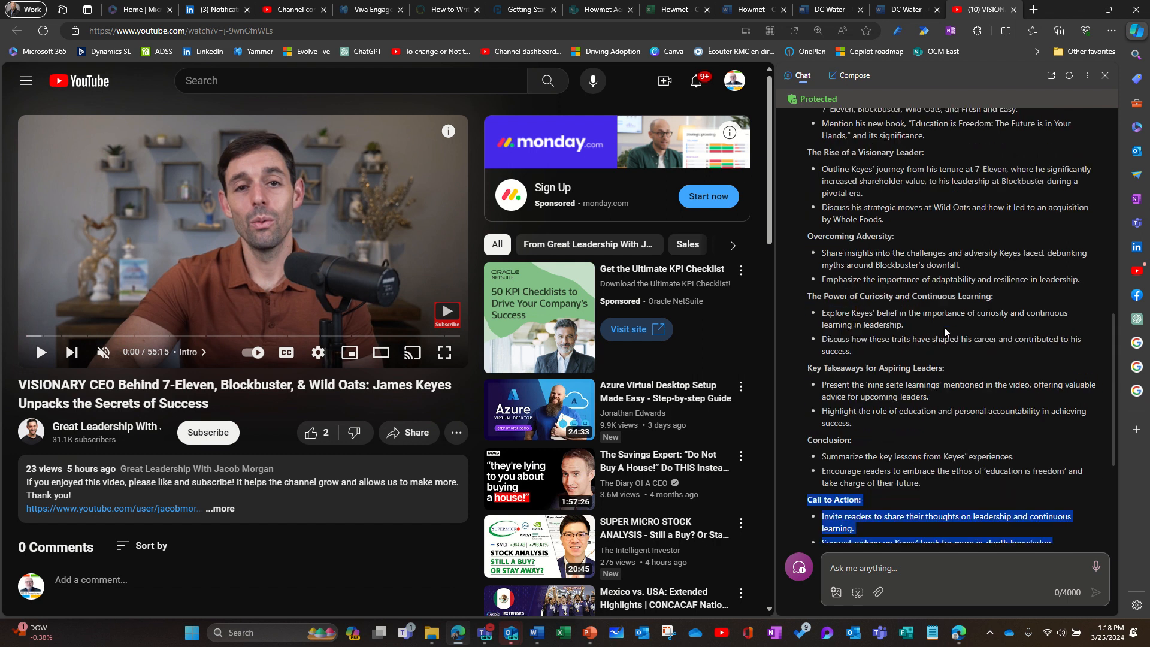
click(832, 262)
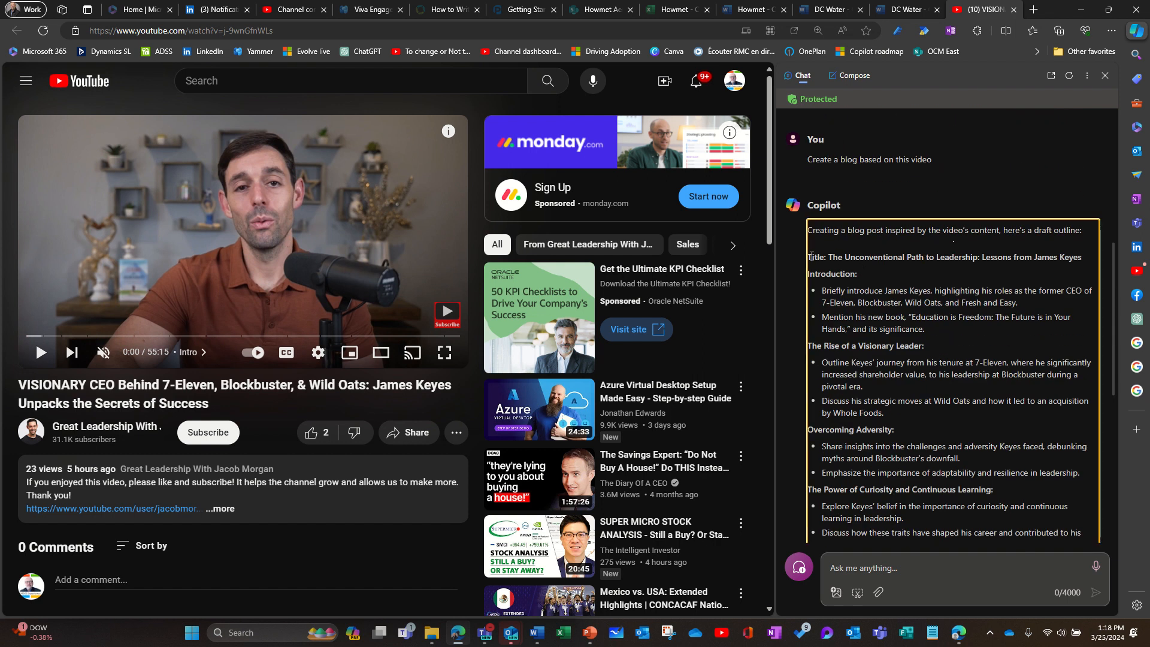
shift+click(811, 257)
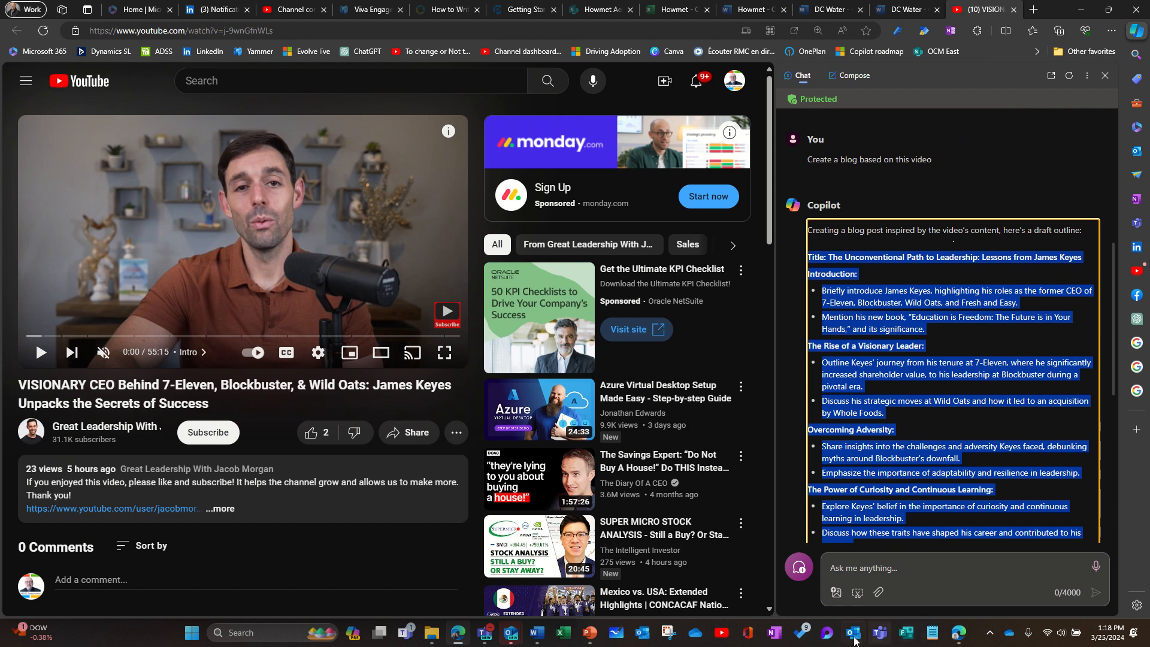
Step: Switch to the blank Word document and begin a Copilot draft prompt with "Make this following content to be published as a blog"
click(958, 633)
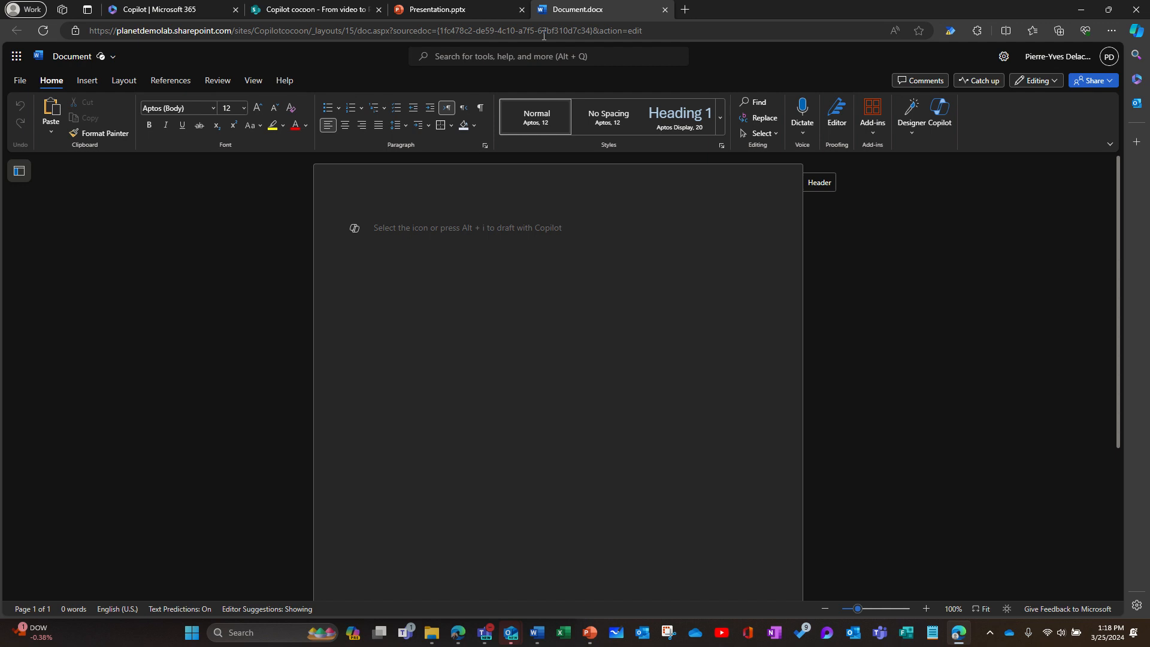
click(354, 228)
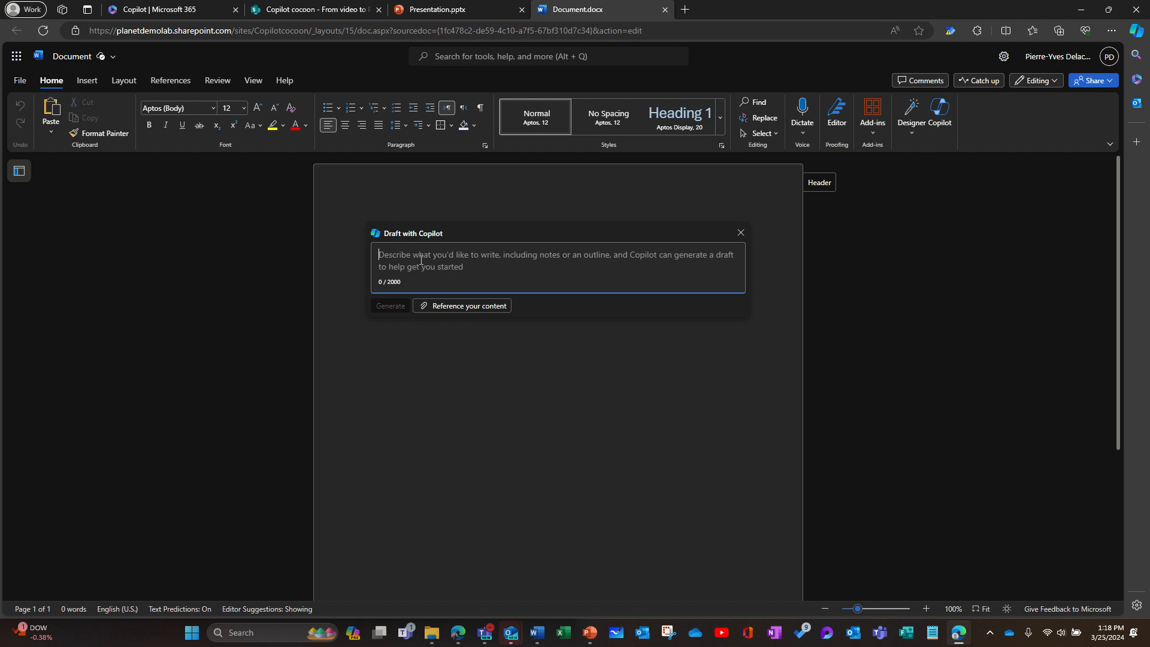
text(Ma)
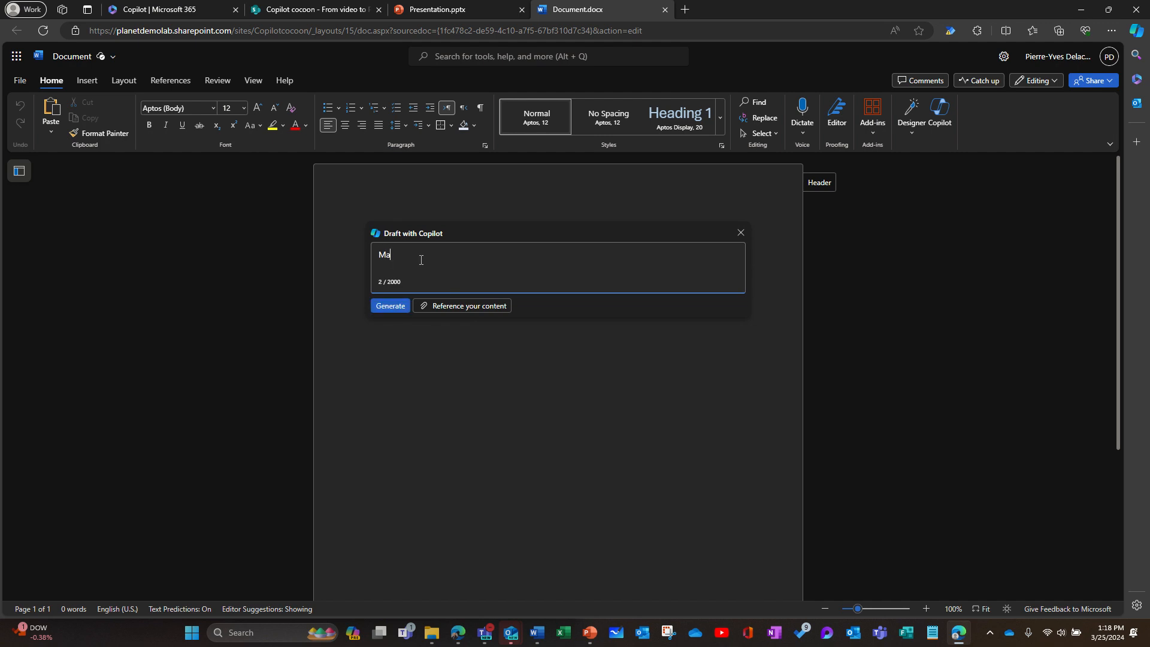
text(ke this )
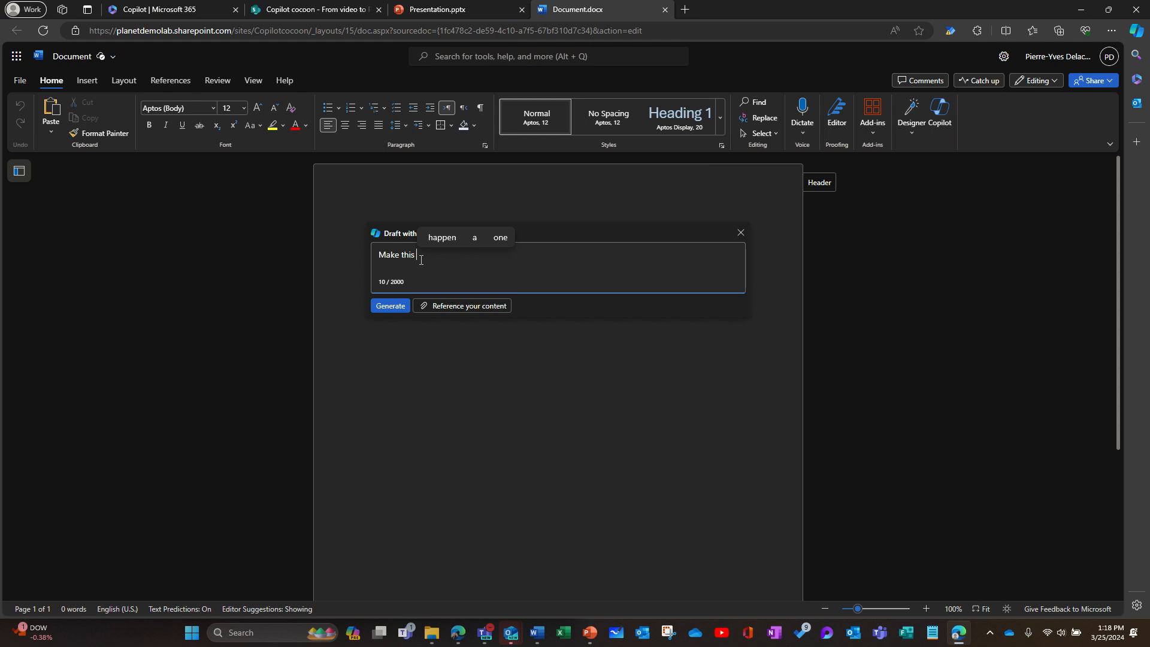
text(followin)
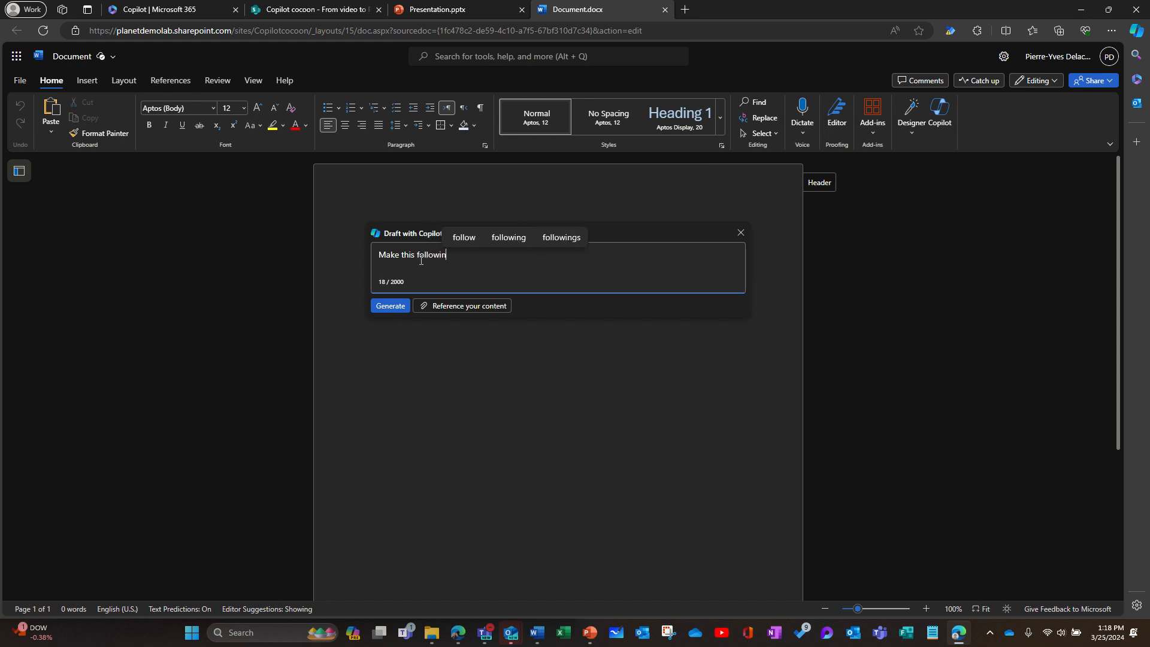
text(g content)
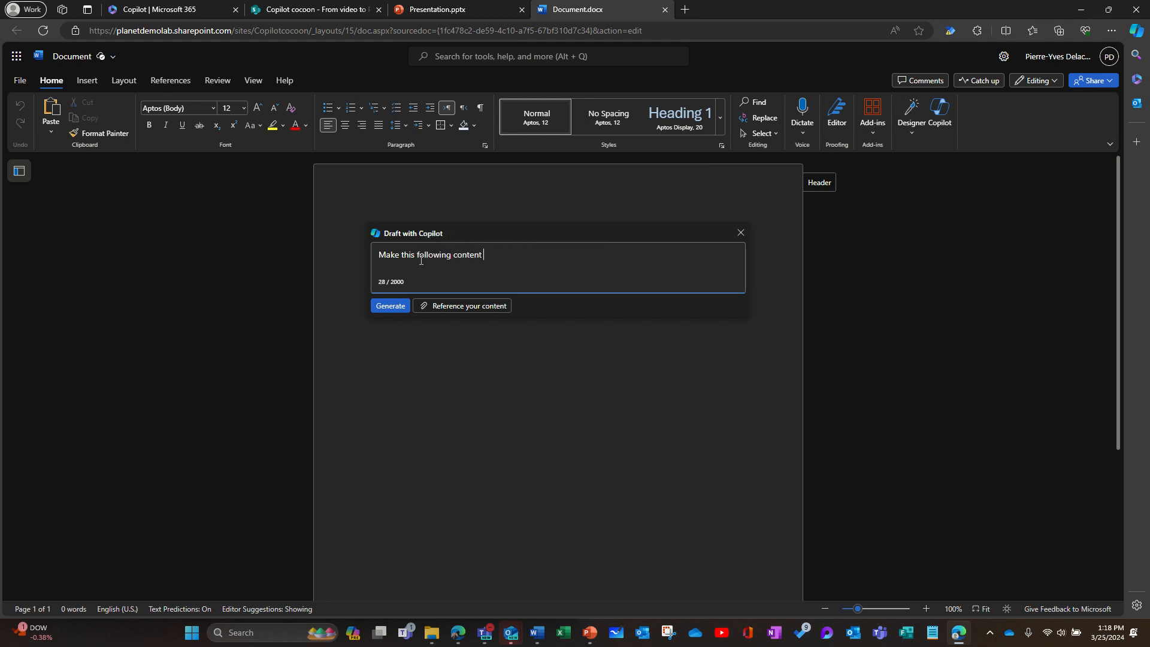
text( to be publis)
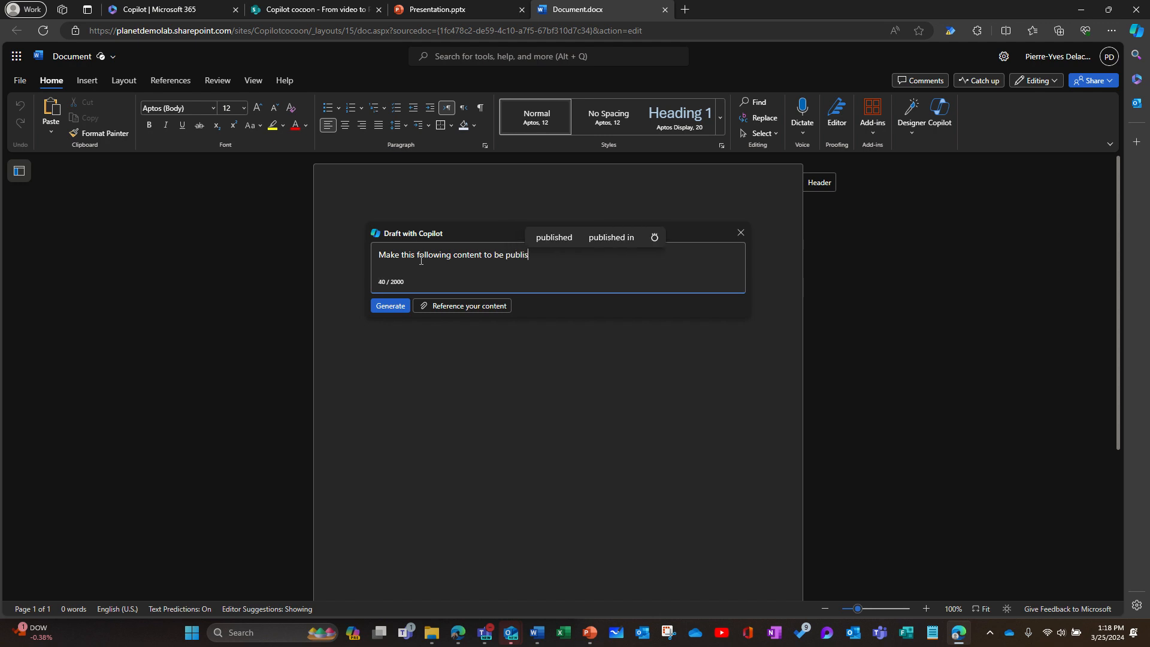
text(hed a)
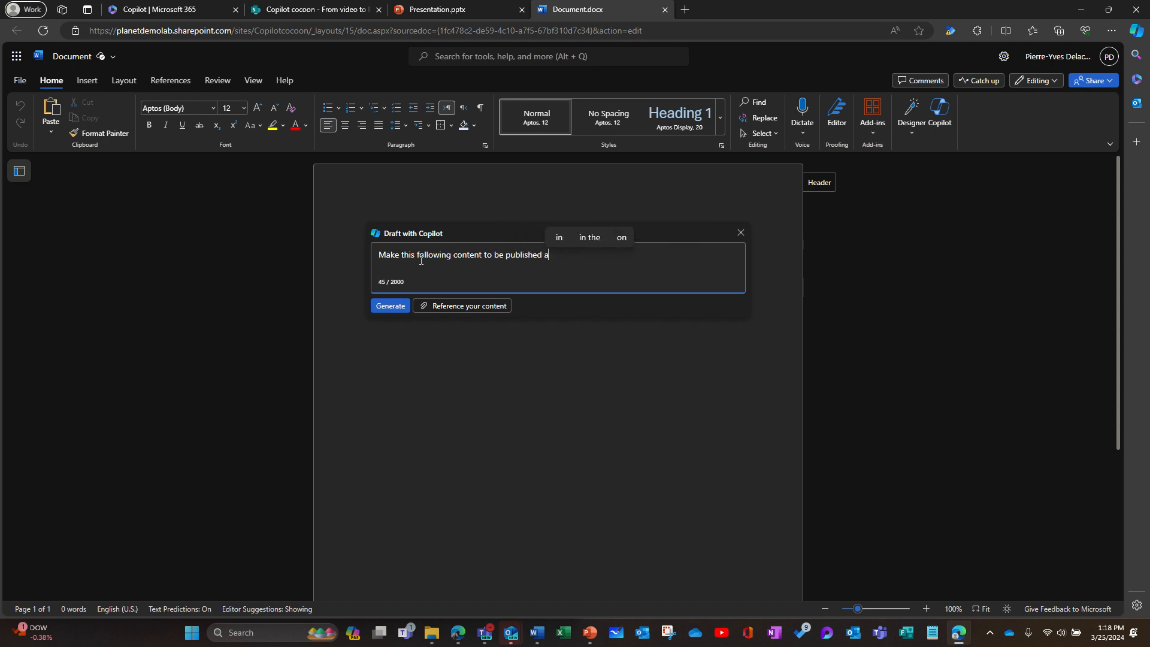
text(s a blog)
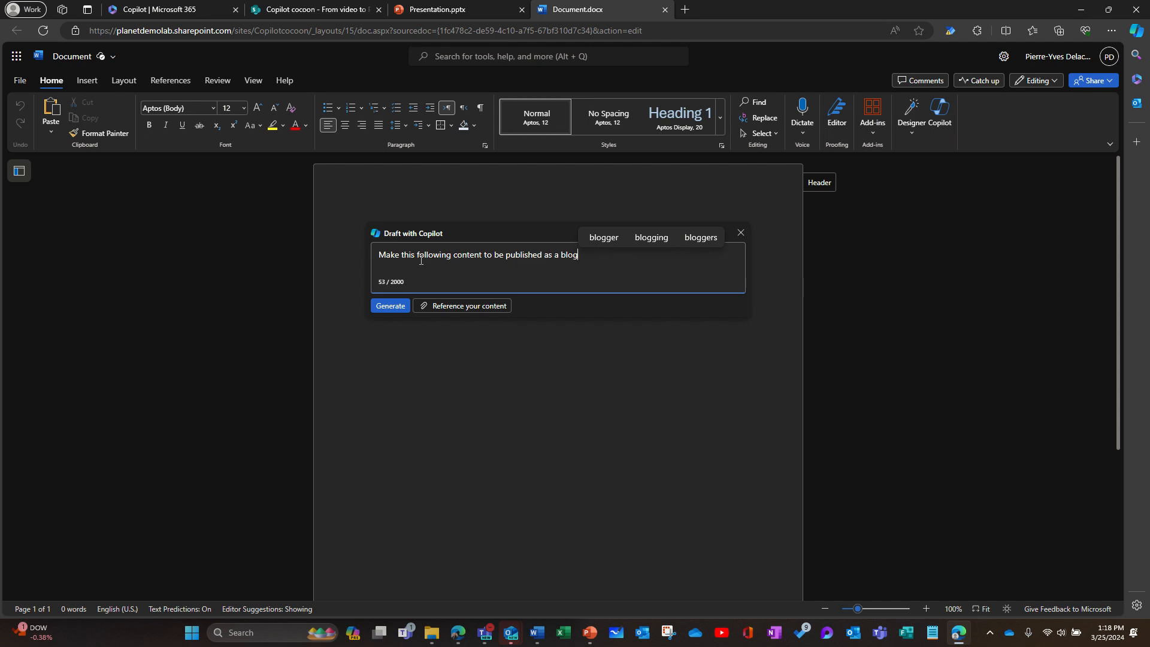
Step: Complete the draft instruction with "and make it in a way the reader is attracted by the article:"
text( and m)
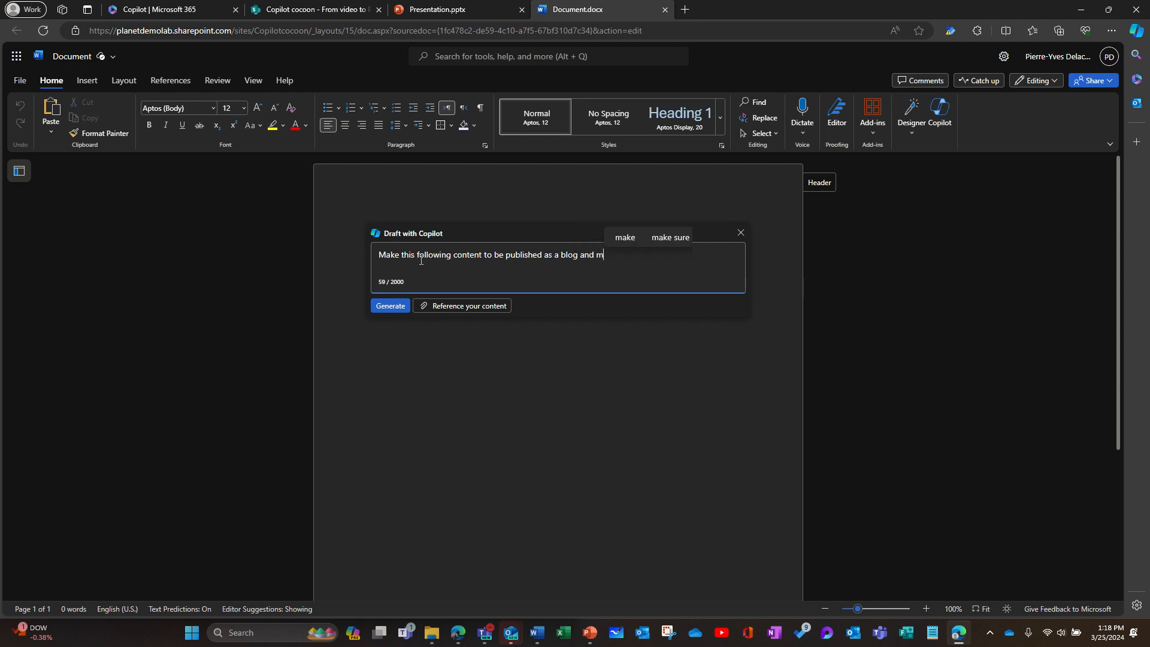
text(ake it i)
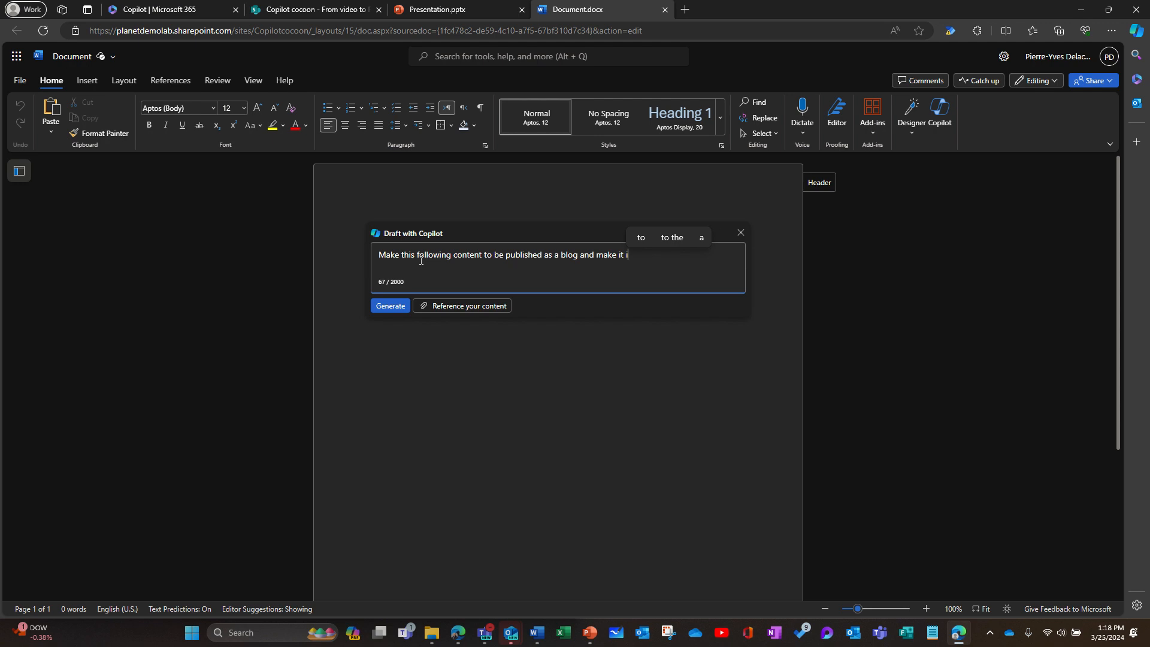
text(n a w)
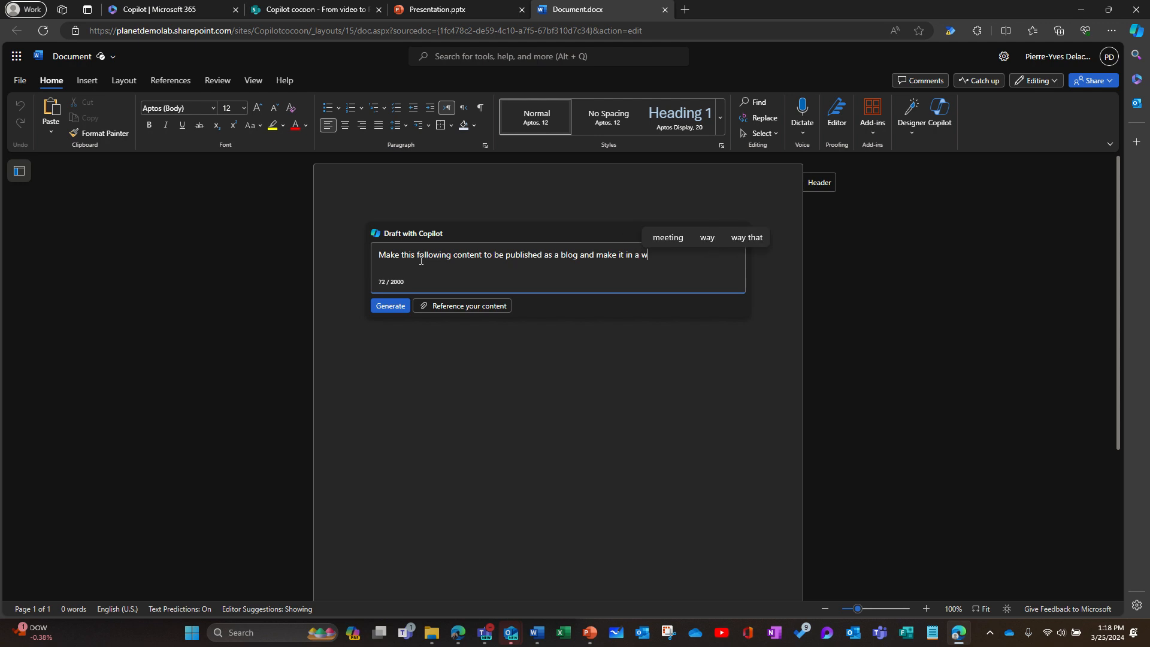
text(ay the re)
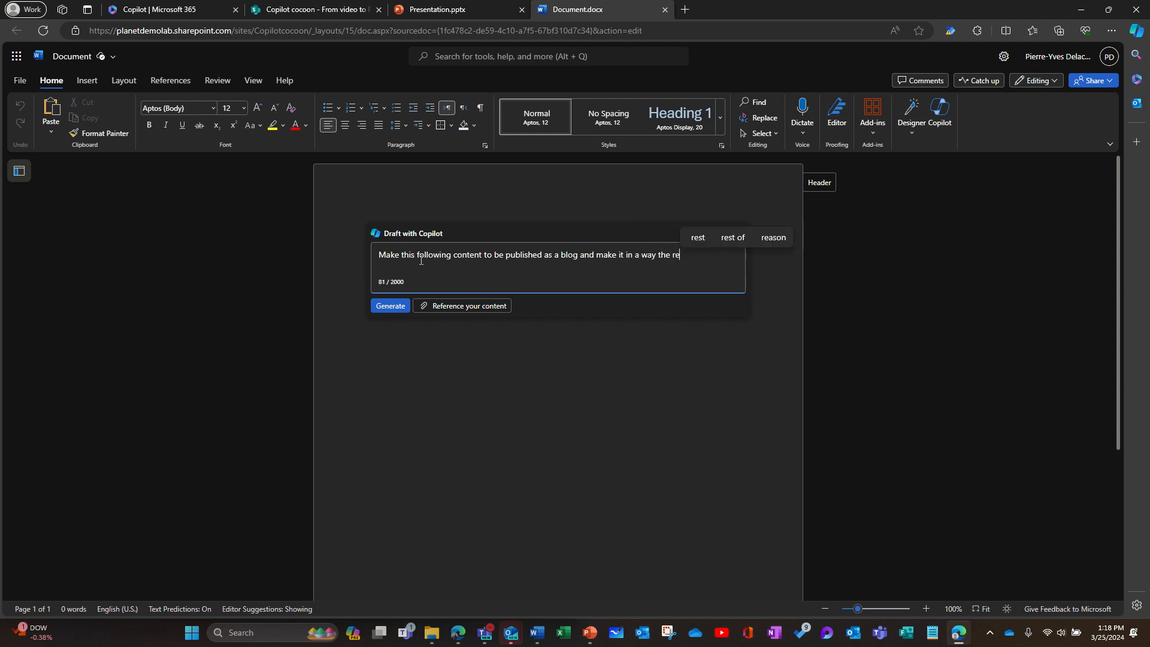
text(ader is att)
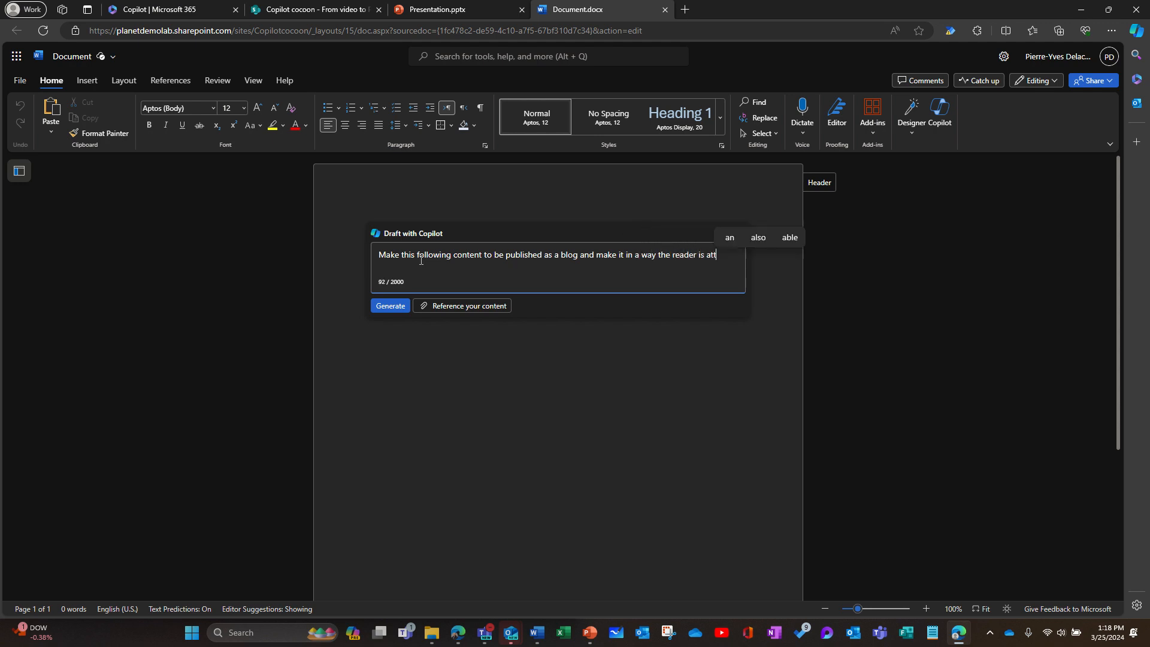
text(racted)
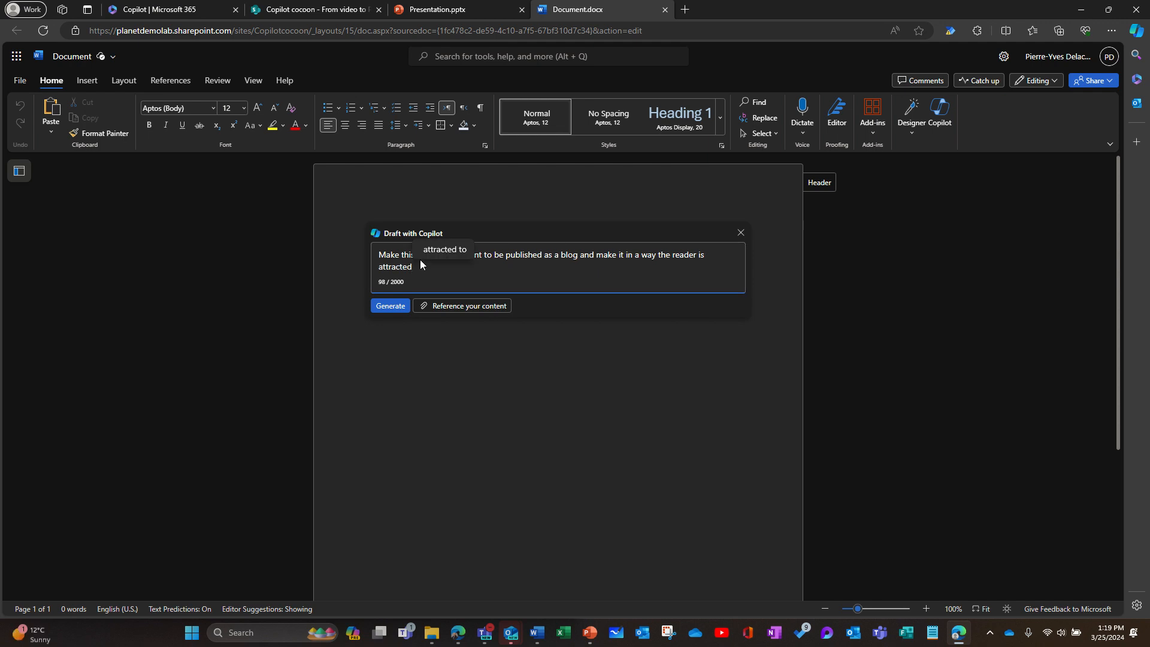
text(by the )
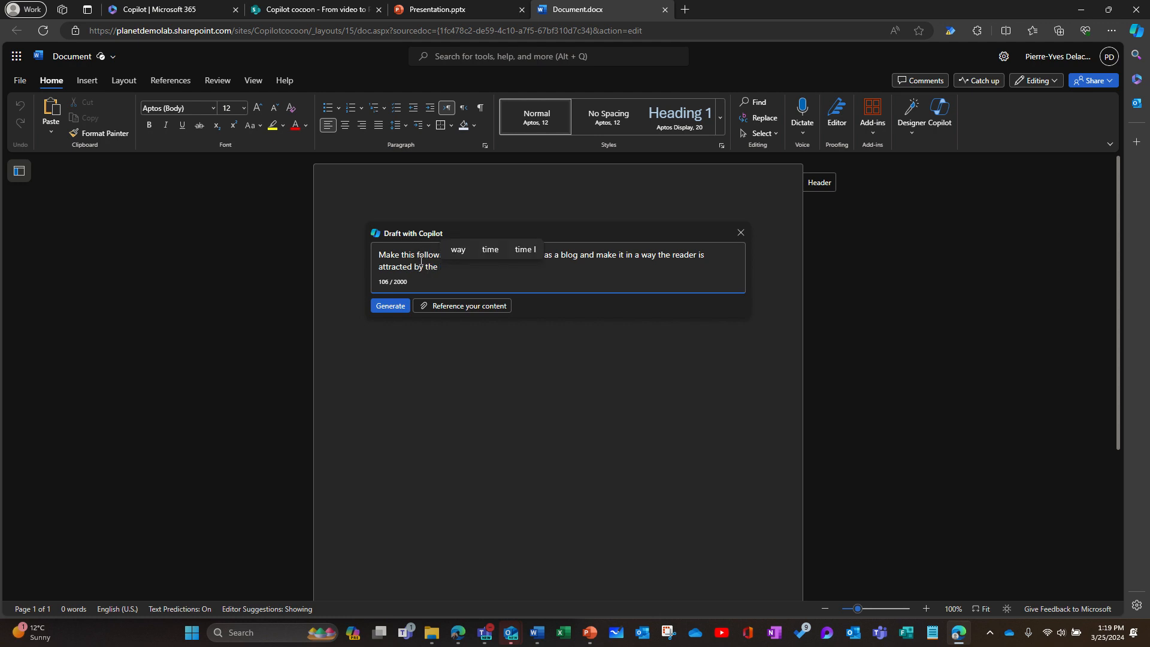
text(article)
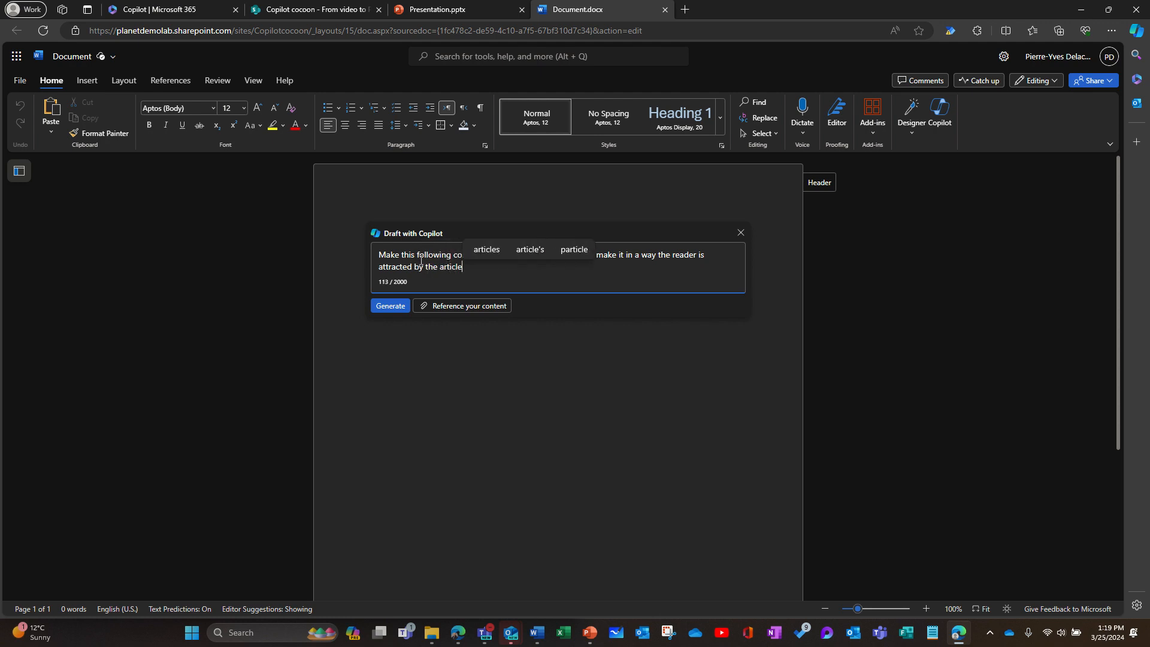
text(:)
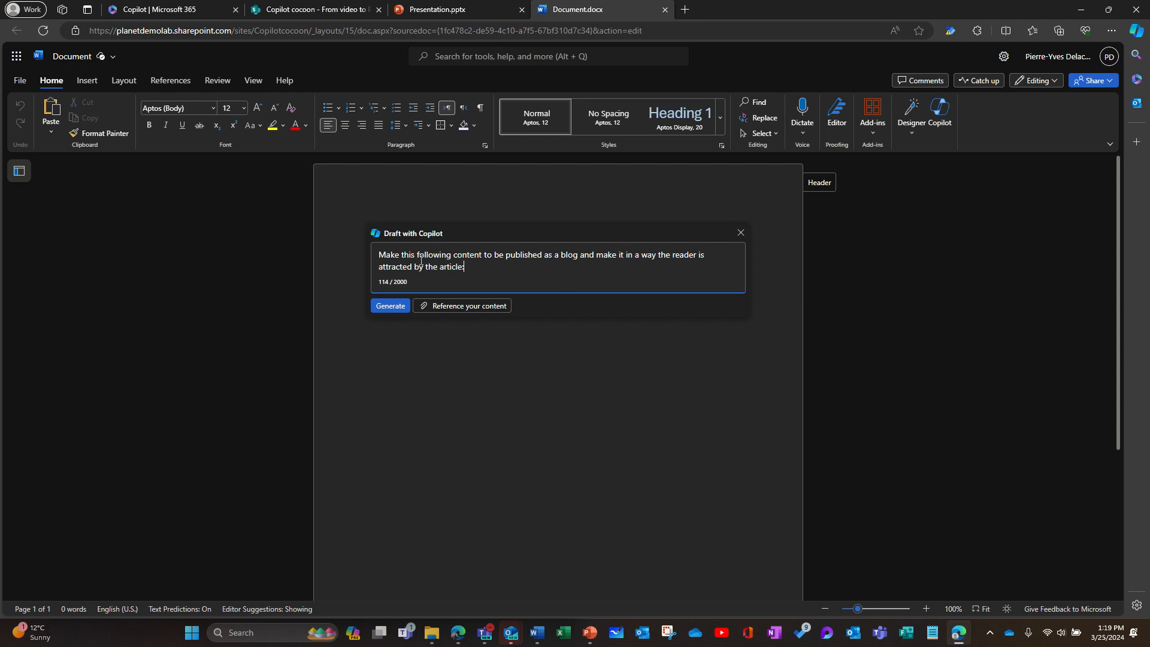
Step: Paste the copied blog outline on a new line below the instruction and generate the draft
key(shift+Return)
key(ctrl+v)
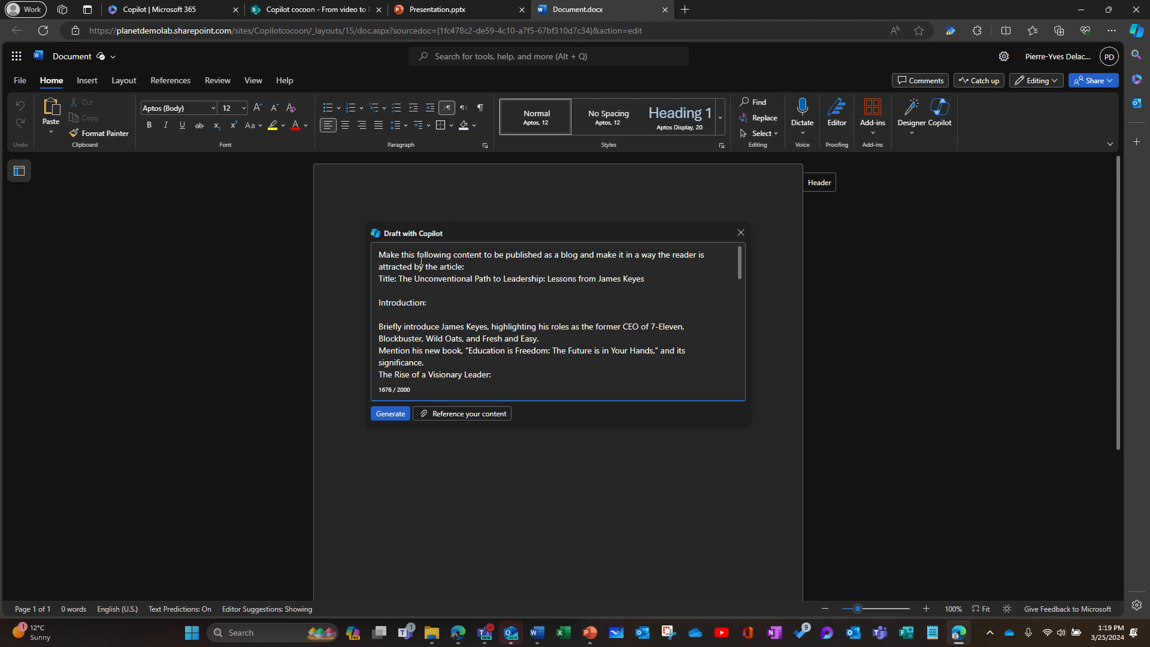
click(393, 413)
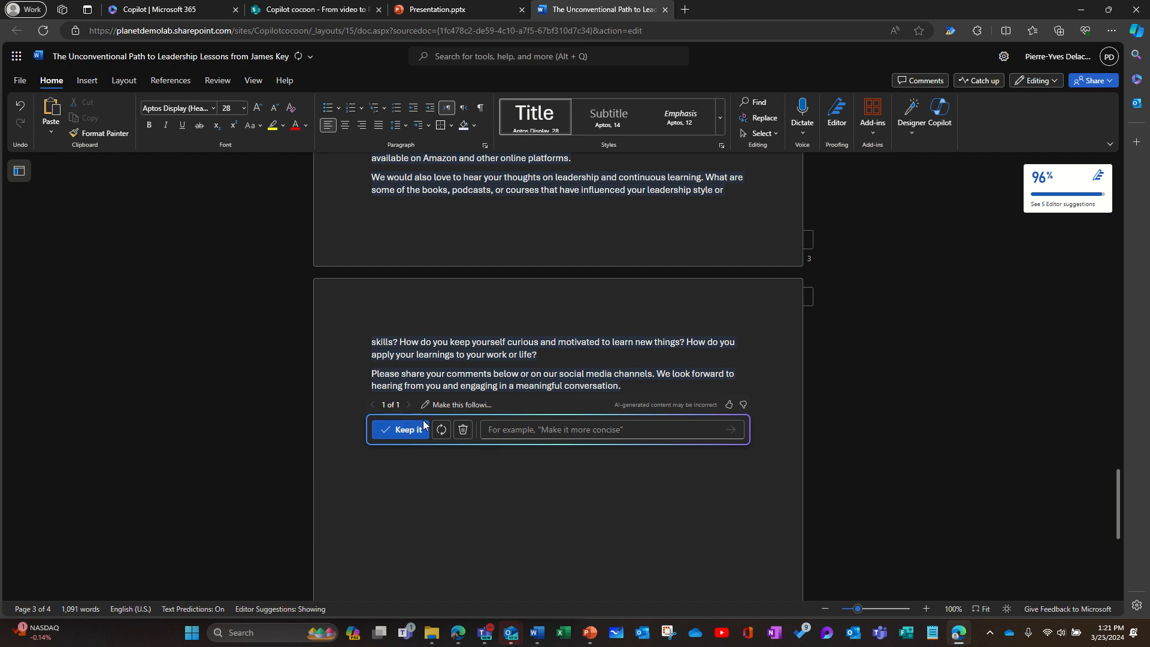
Step: Keep the generated blog draft and check the spelling suggestions for "seite" under Key Takeaways for Aspiring Leaders
click(424, 425)
scroll(483, 346, up, 10)
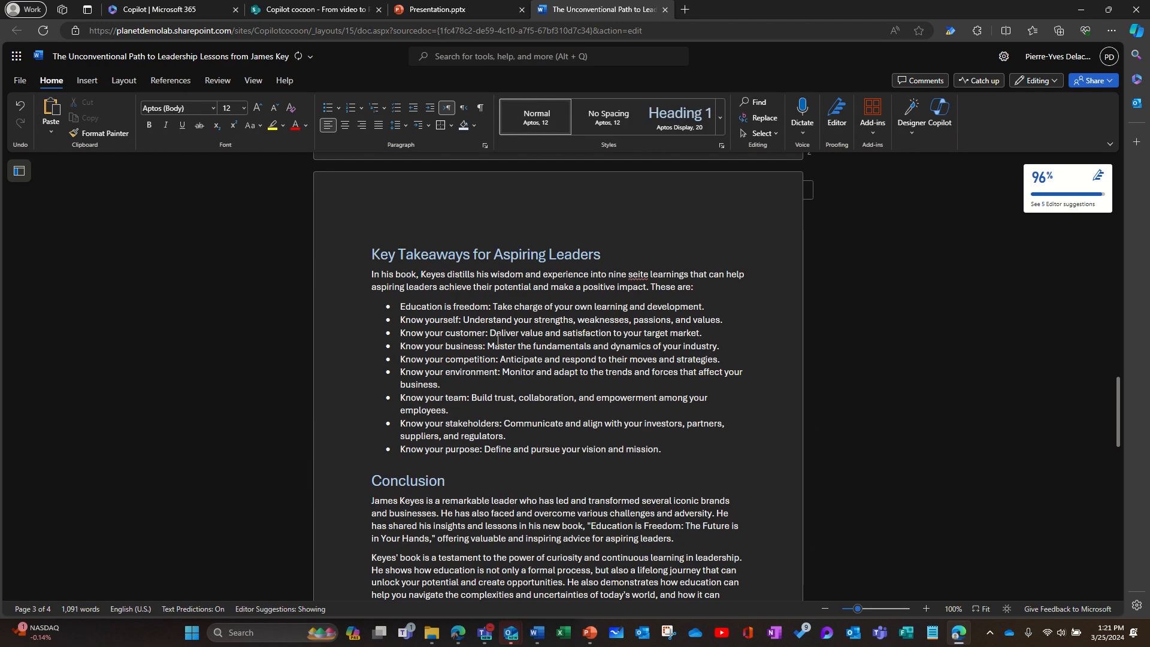
click(639, 275)
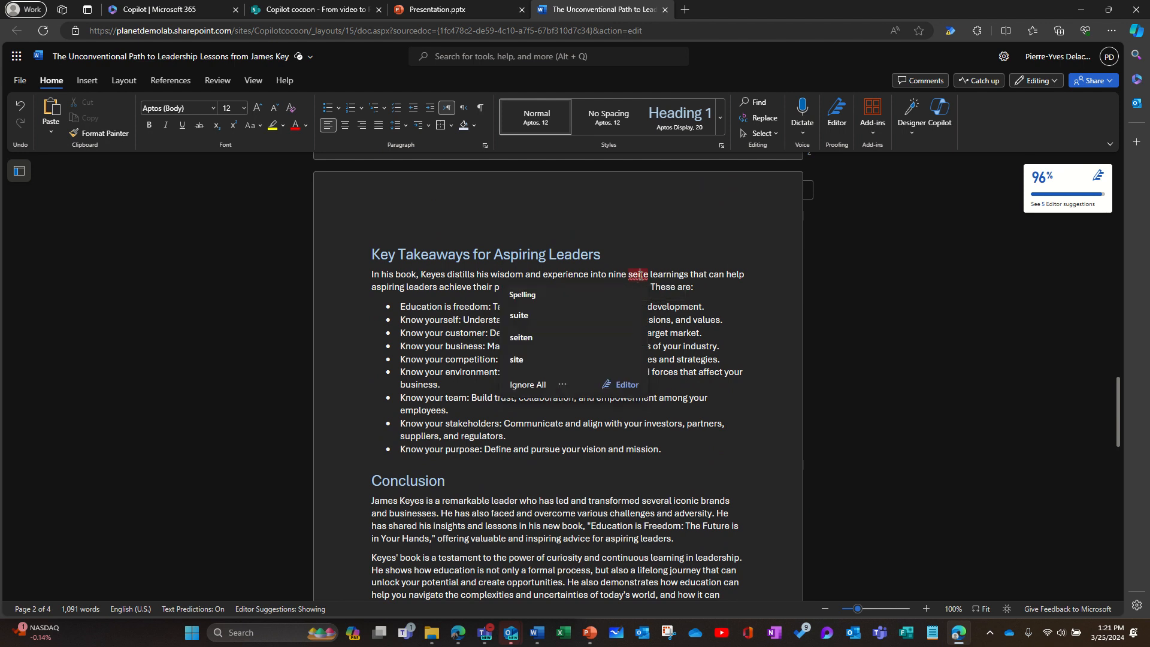
click(700, 293)
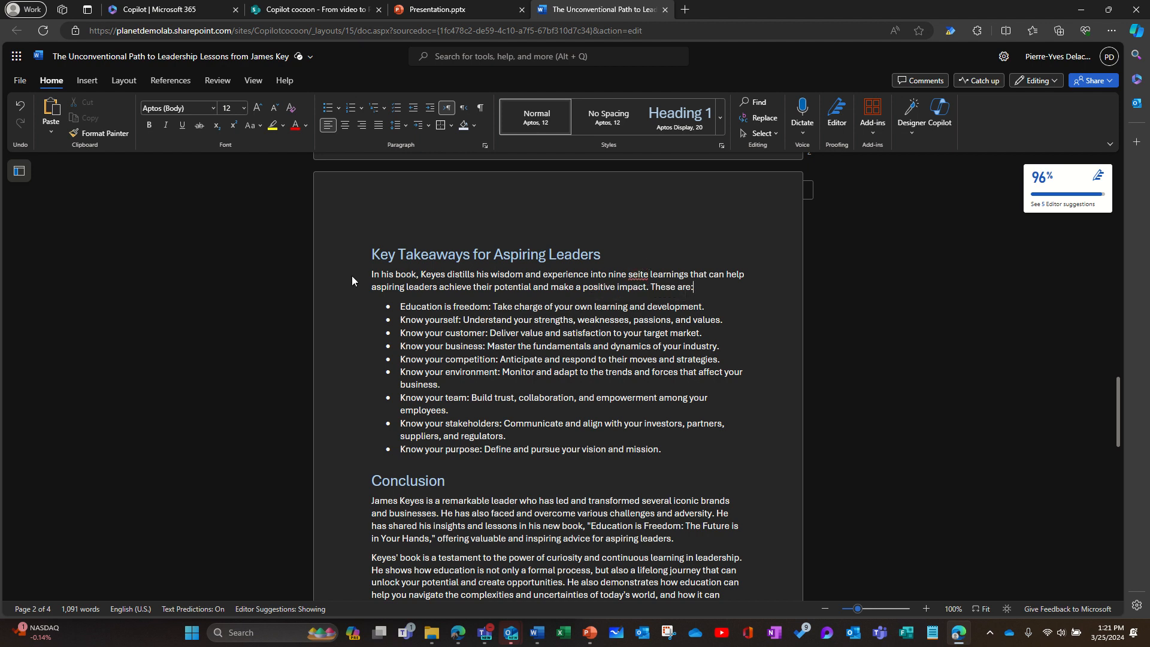
scroll(351, 276, up, 10)
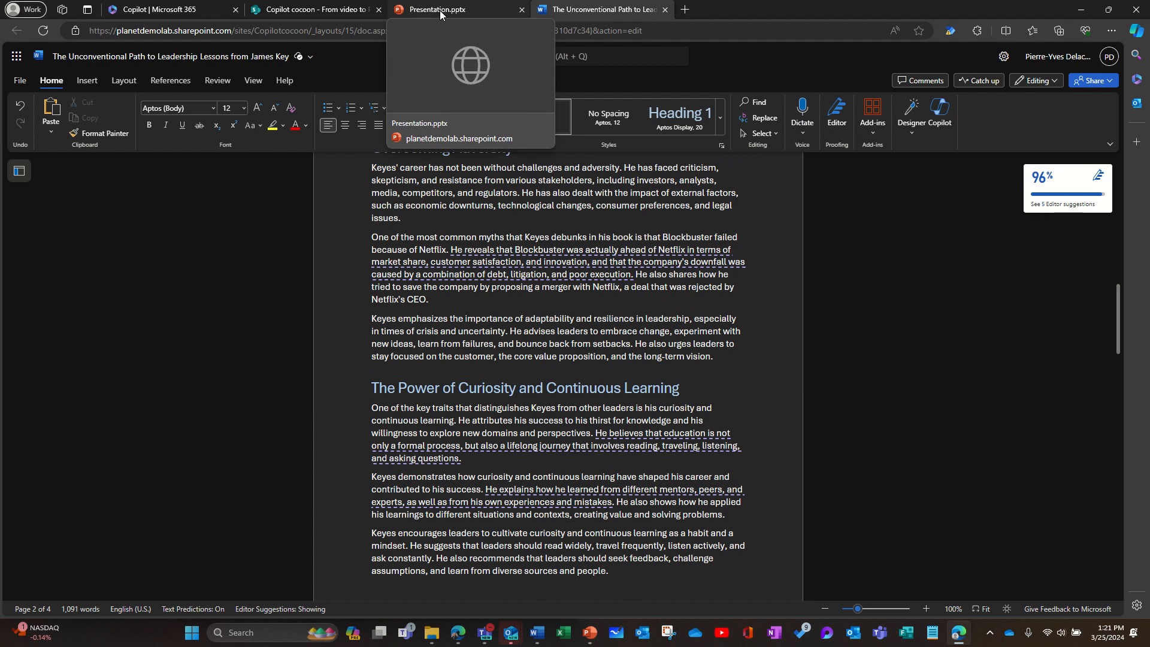
Step: Copy the sharing link of the blog document
click(1053, 82)
click(1111, 82)
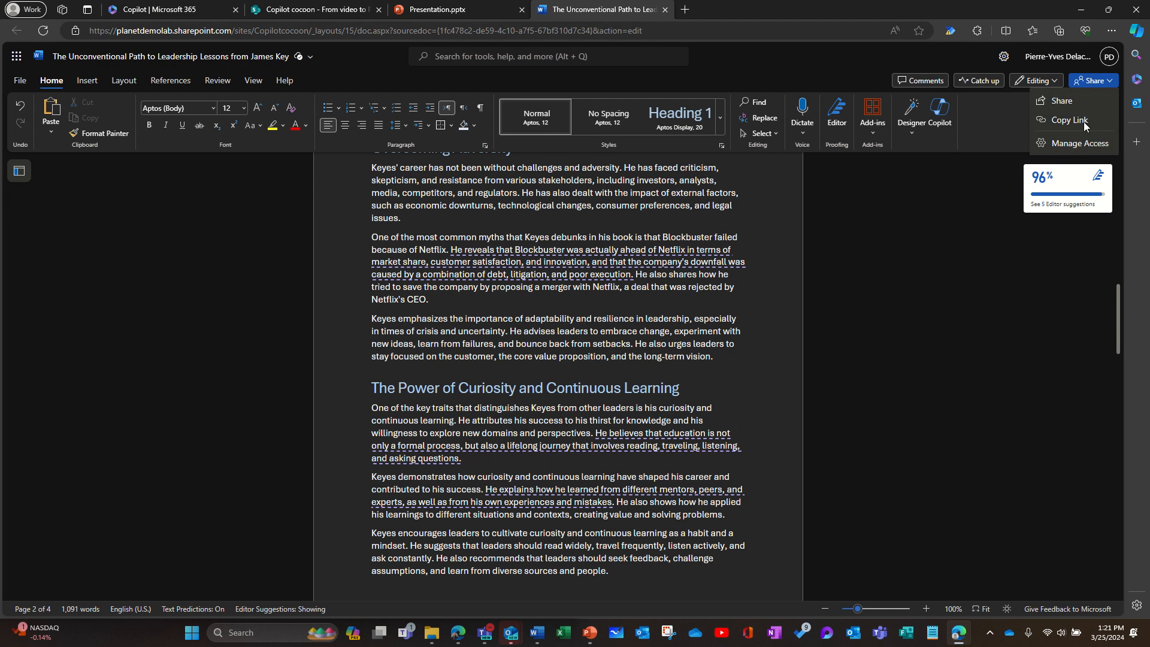
click(1084, 121)
Step: Switch to the PowerPoint presentation and have Copilot create a presentation from file using the copied link of the Word article
click(460, 10)
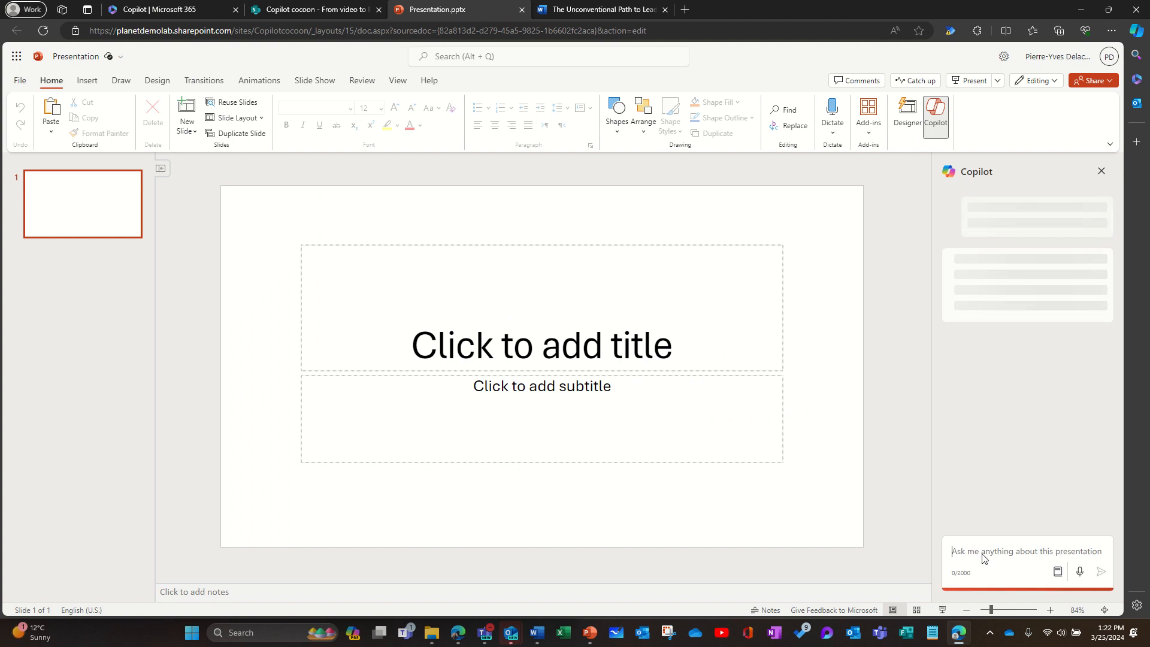
click(983, 555)
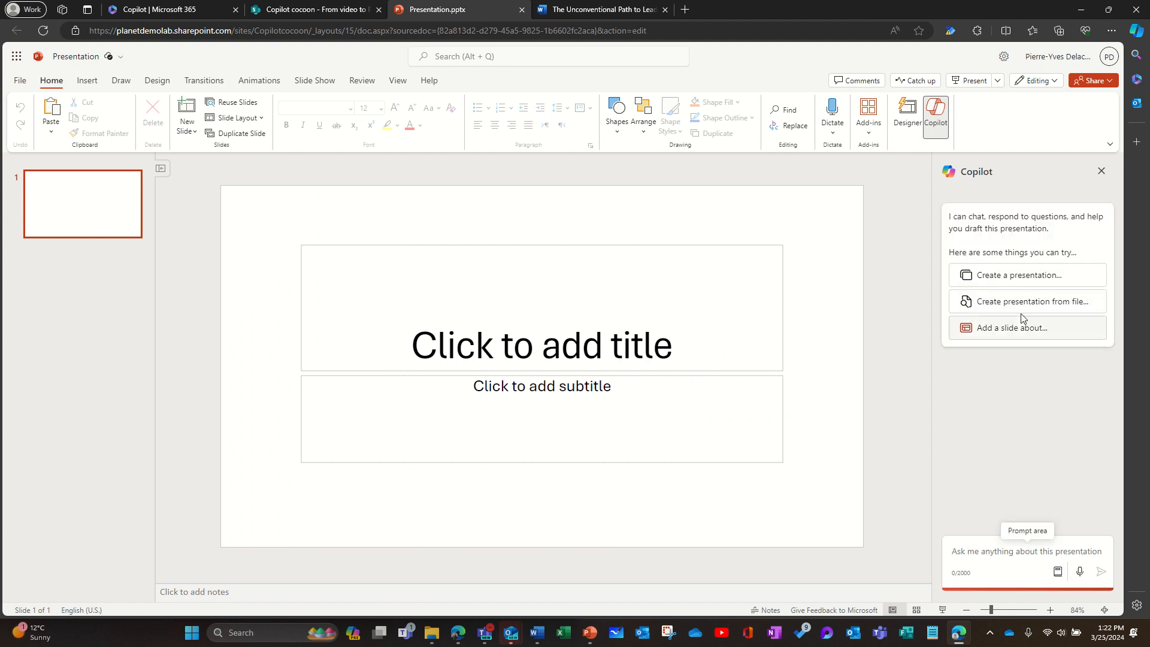
click(957, 301)
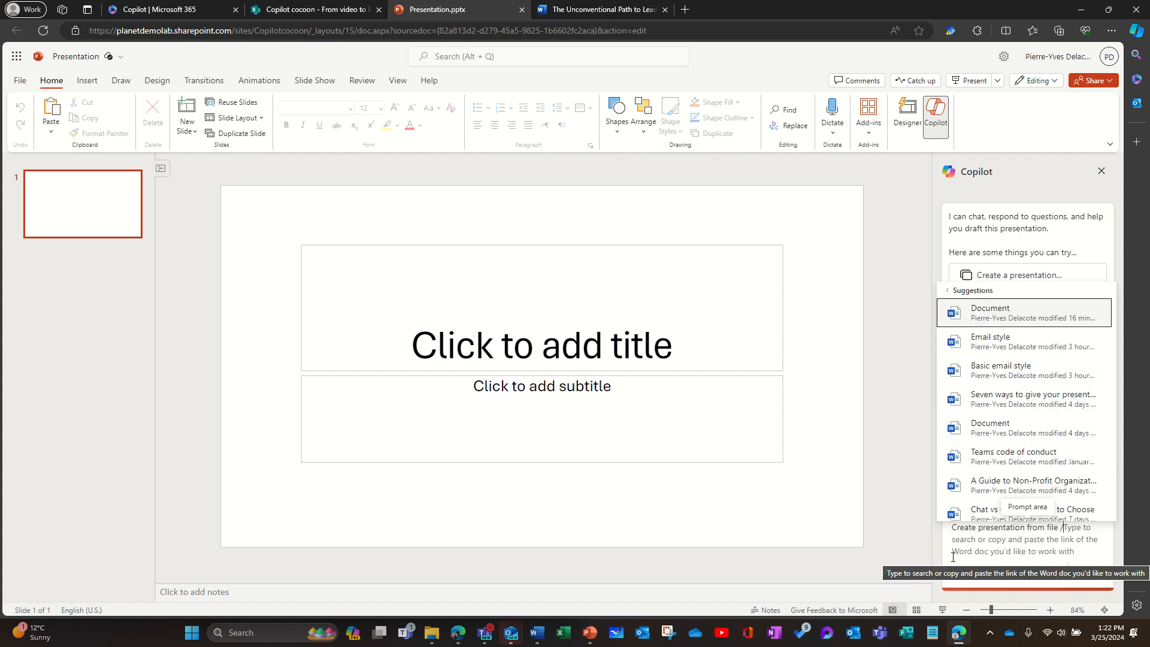
key(ctrl+v)
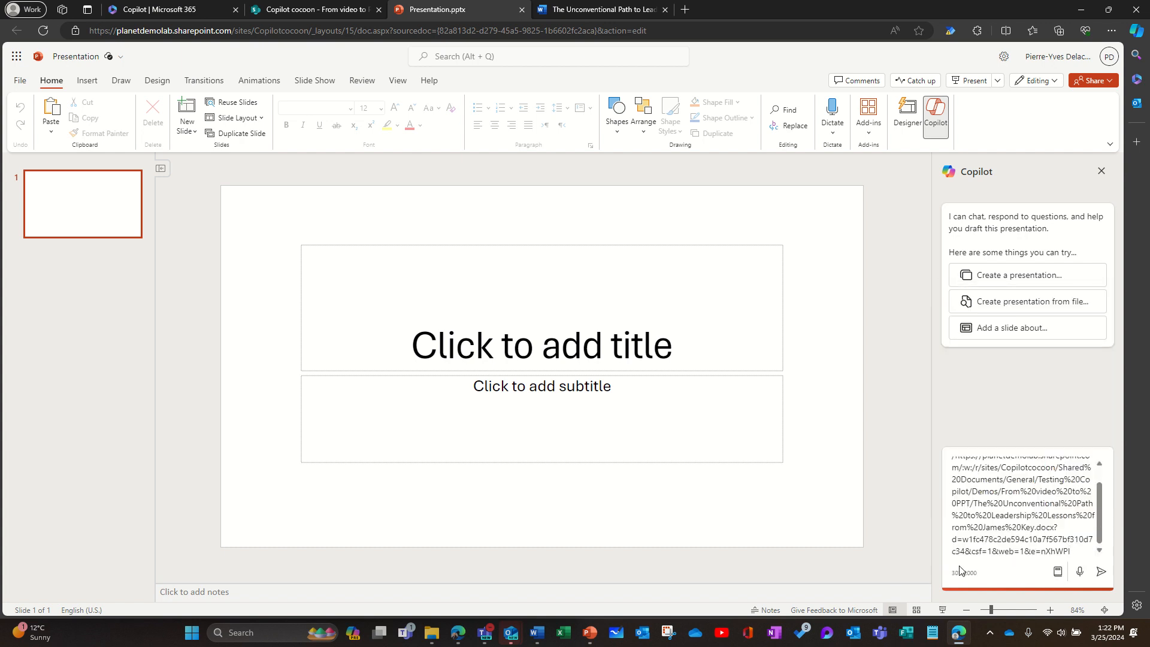
click(1100, 570)
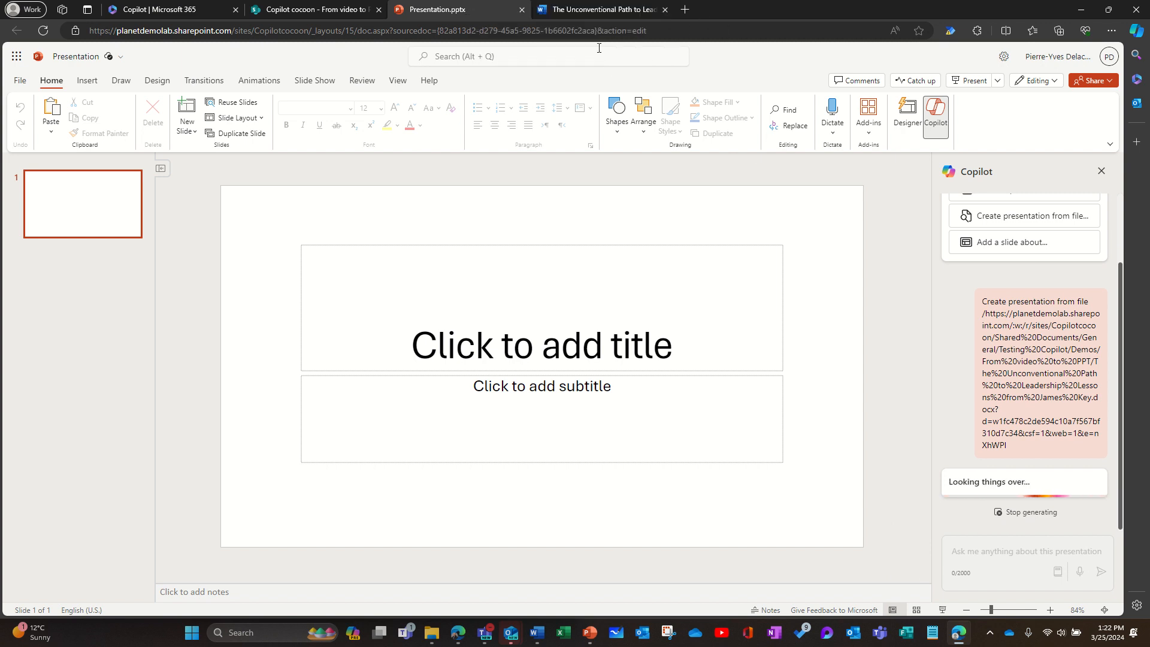
Step: Switch back to the Word article, dismiss the copied-link notice, and review the text from the introduction through the Overcoming Adversity section
click(591, 9)
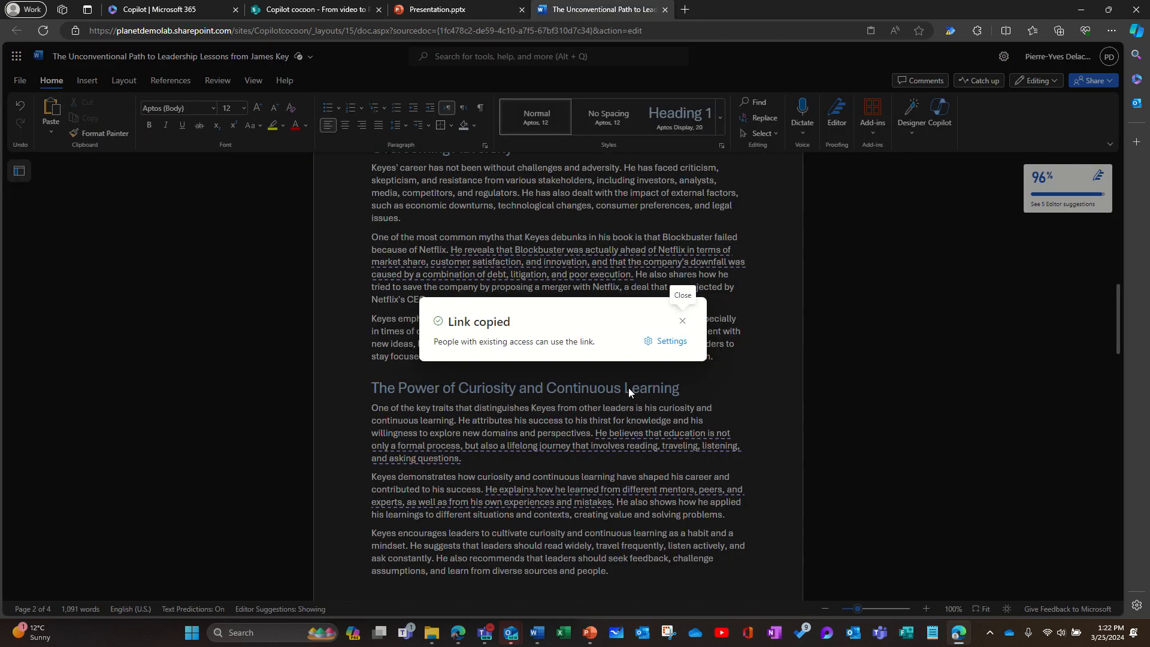
click(683, 321)
scroll(617, 293, up, 15)
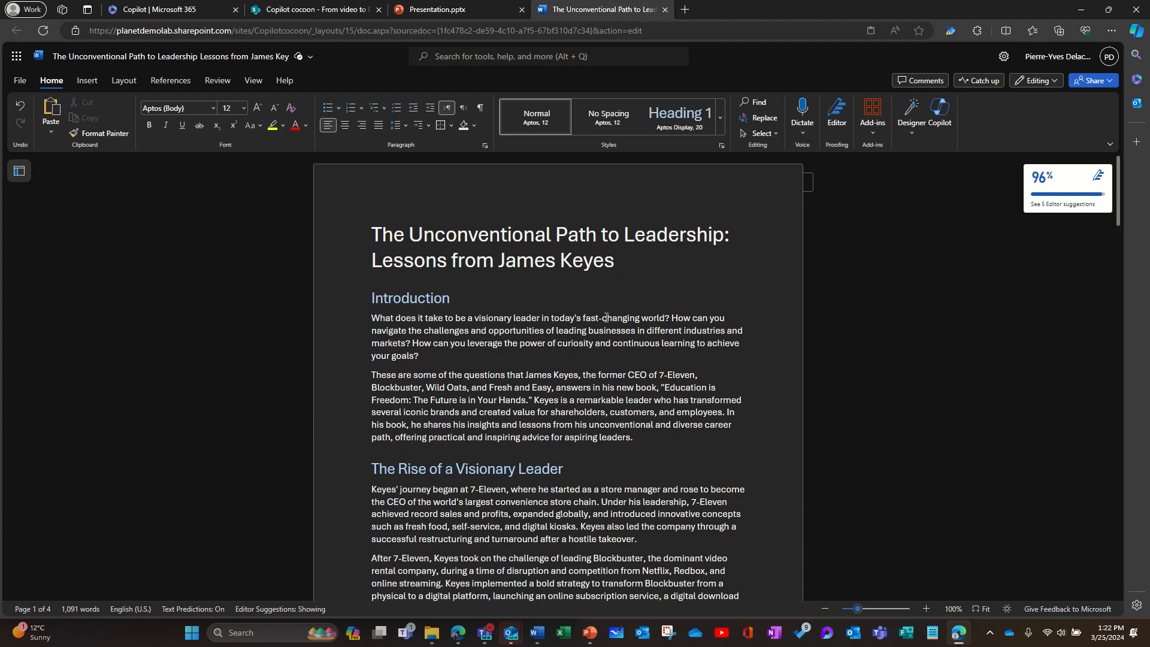
scroll(632, 353, down, 3)
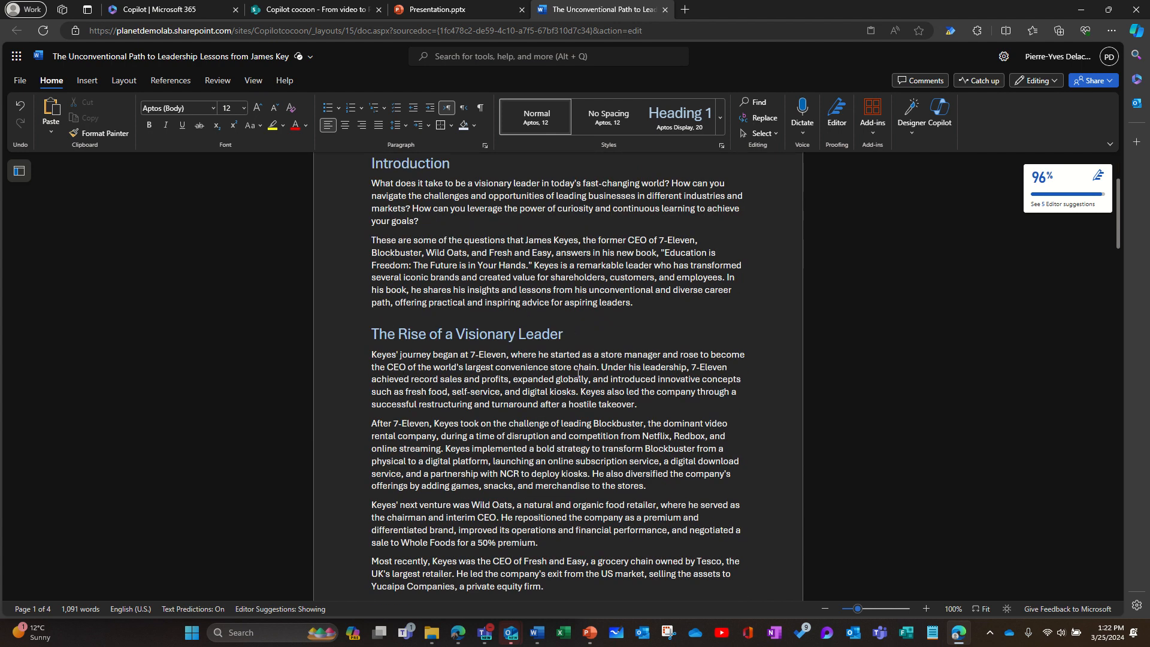
scroll(578, 372, down, 3)
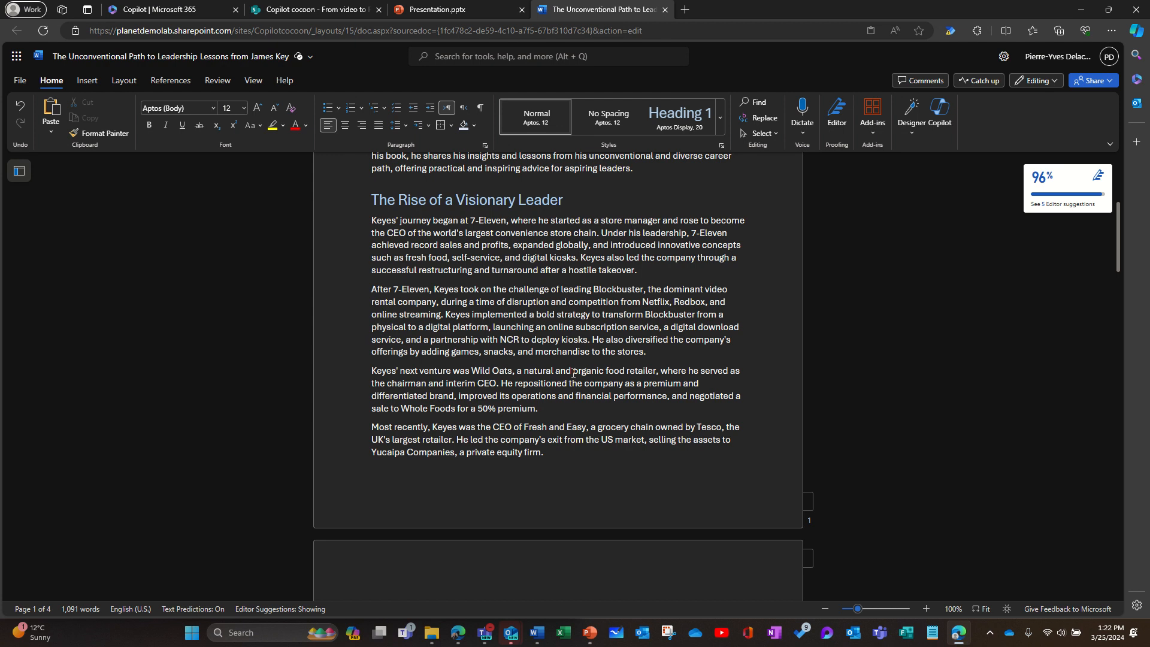
scroll(574, 373, down, 2)
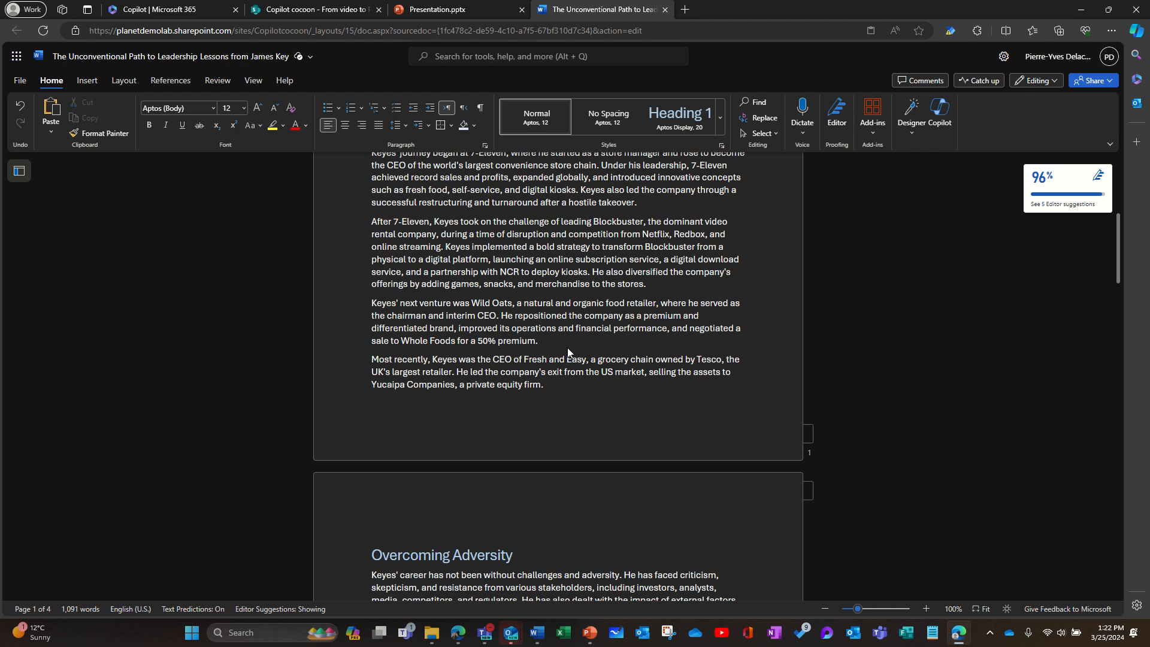
scroll(567, 347, down, 5)
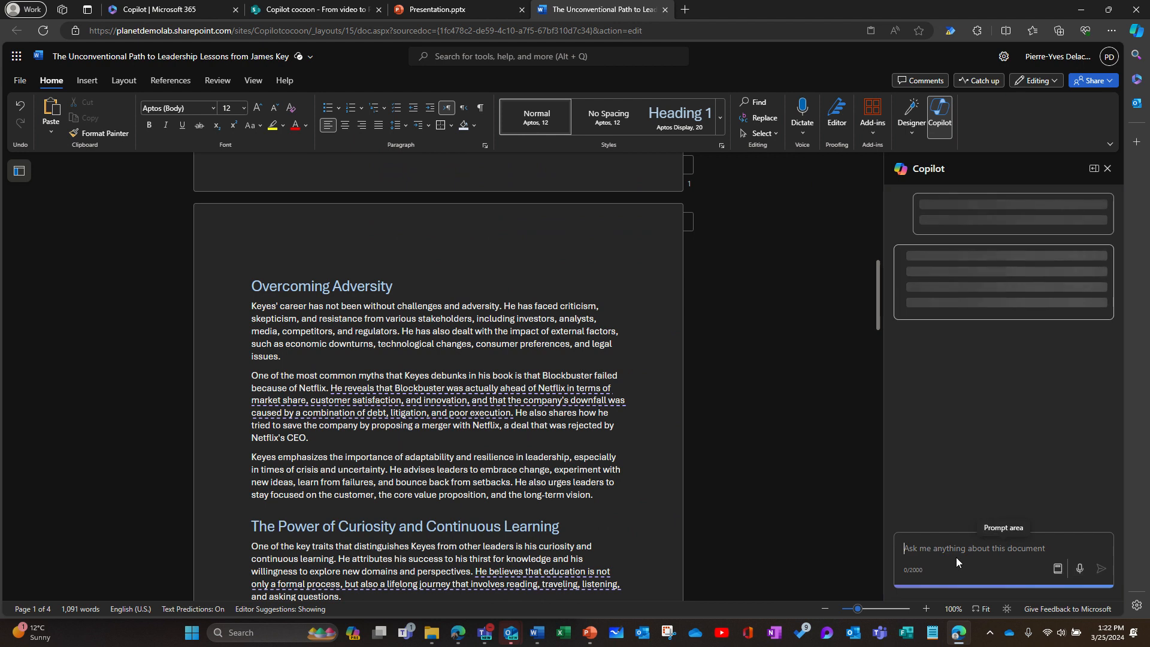
Step: Ask Copilot in Word "What can we learn in this document regarding digital transformation of a business?"
text(W)
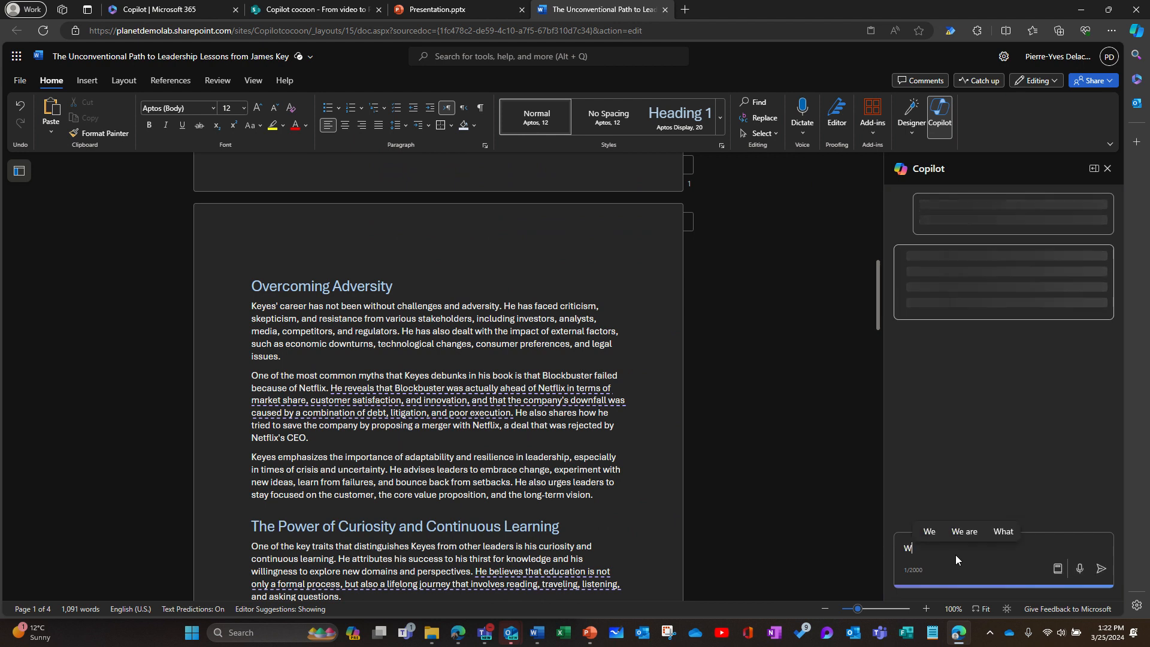
text(hat in)
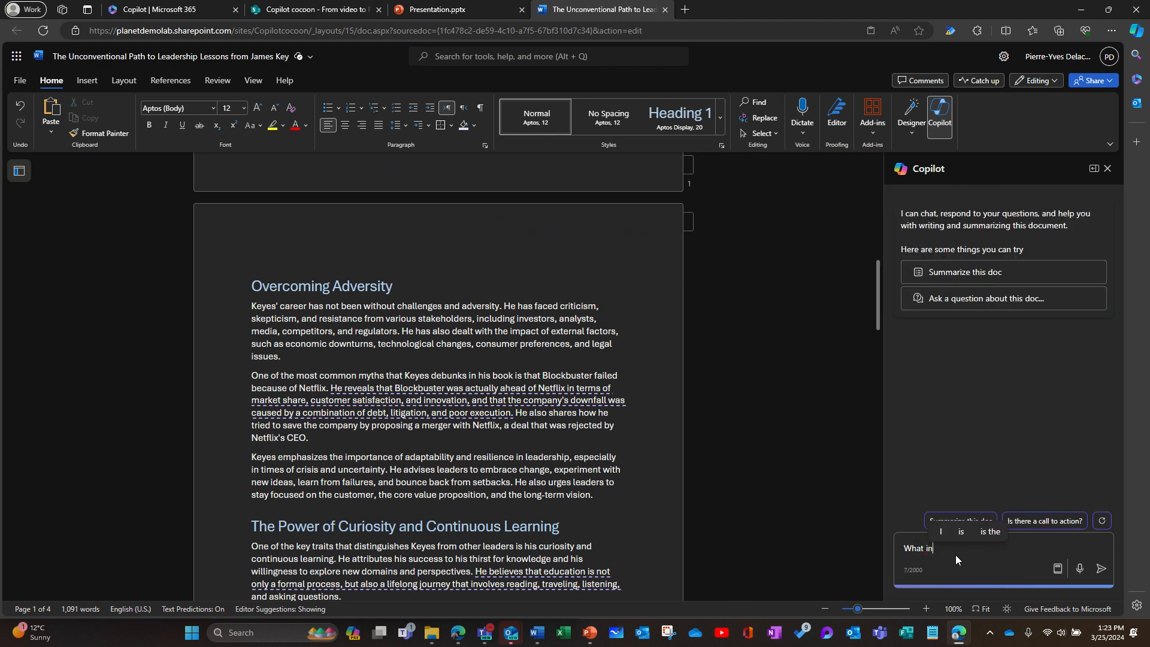
text( this docu)
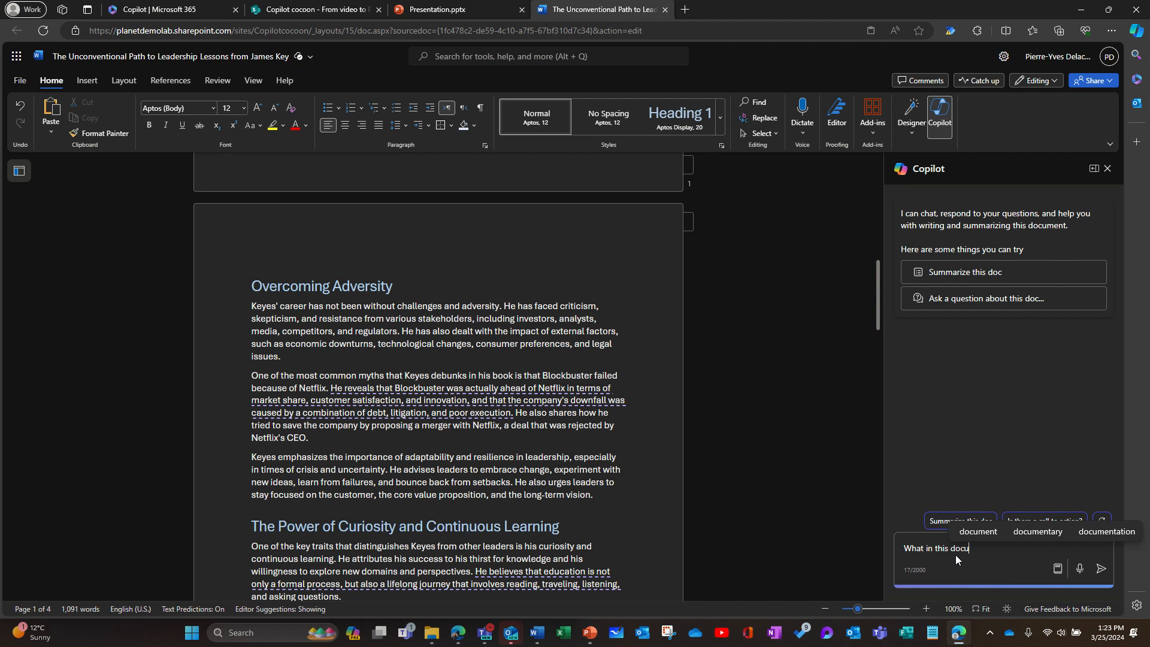
text(ment)
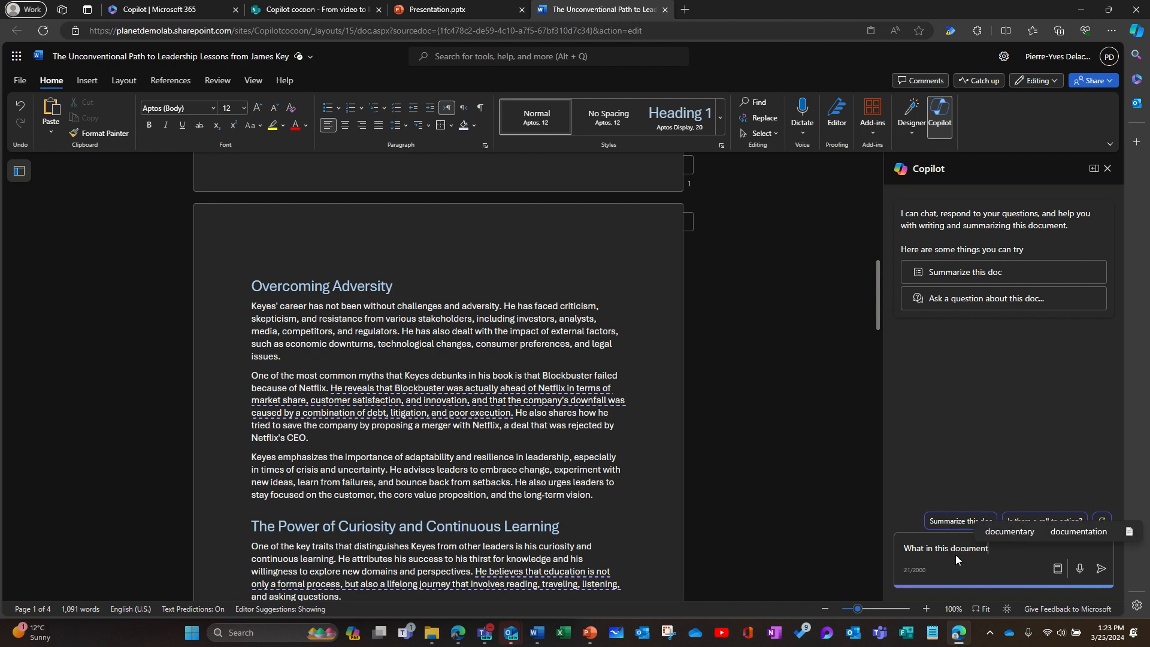
key(ctrl+Left)
key(ctrl+Left)
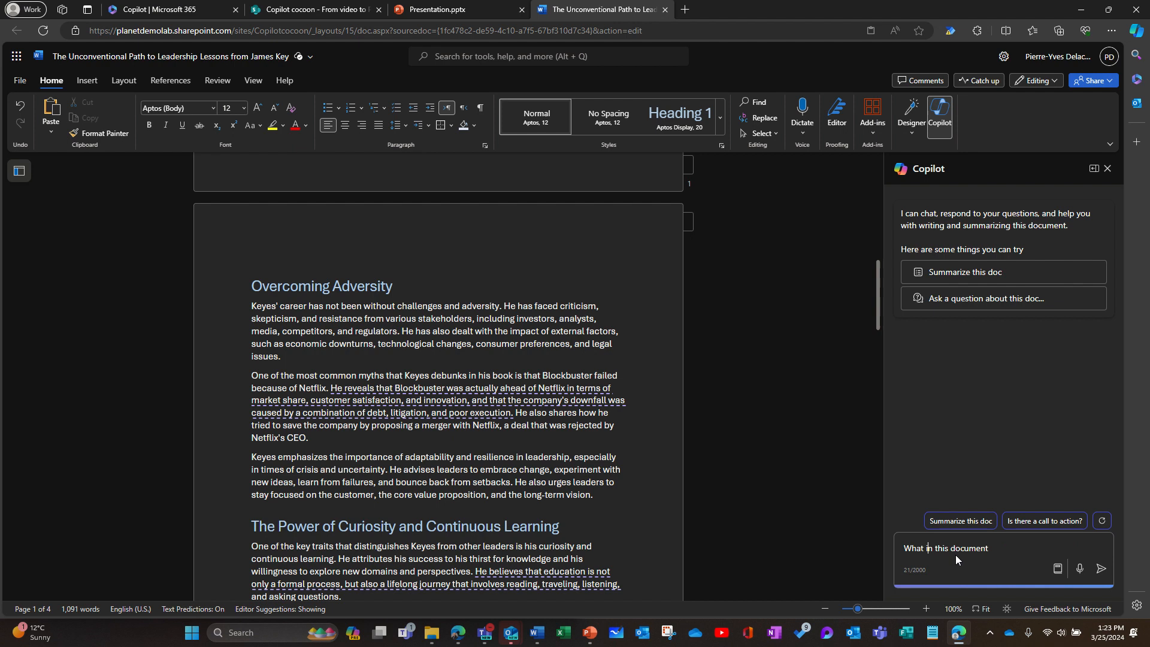
text(can we learn in this document regar)
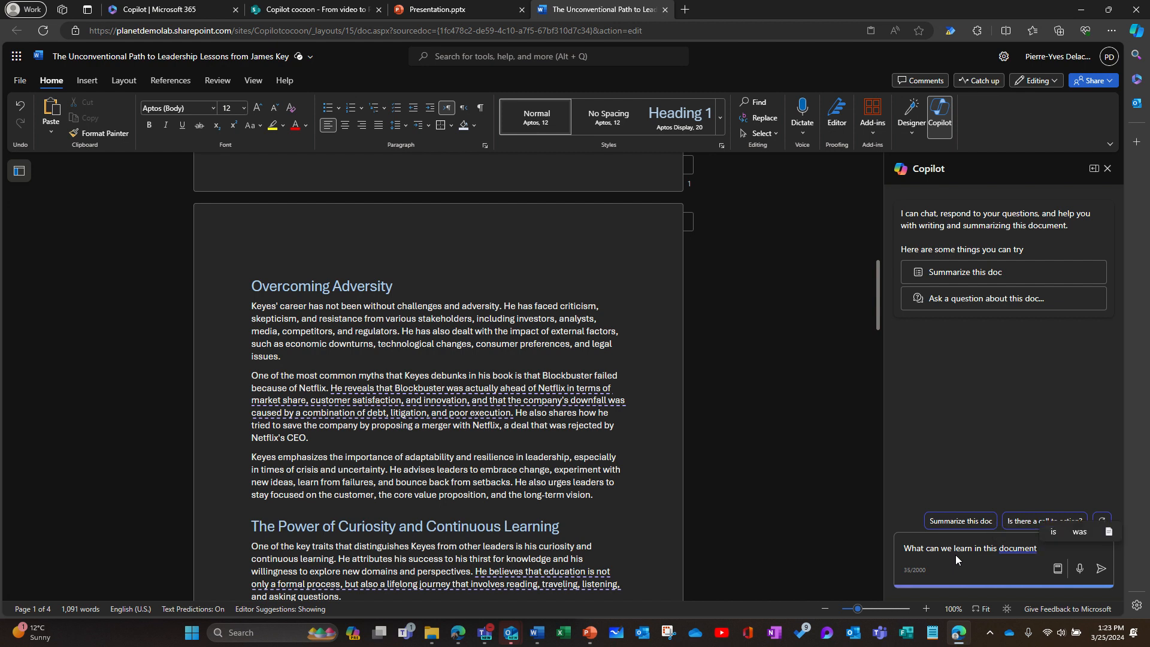
text(din)
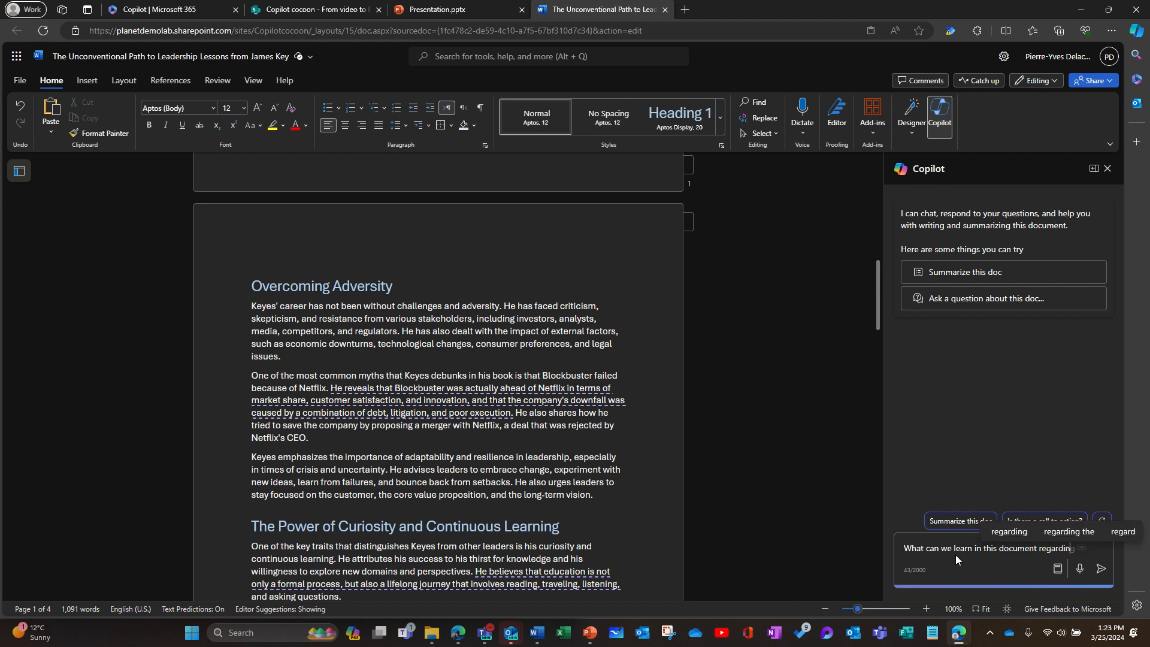
text(g dig)
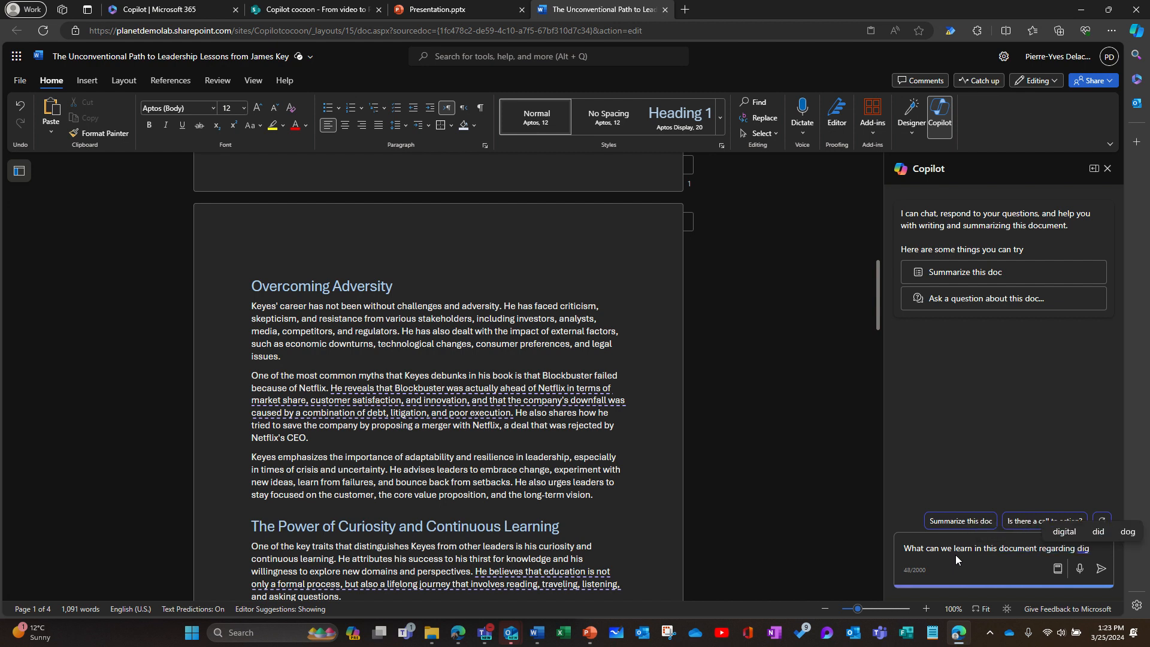
text(ital transfo)
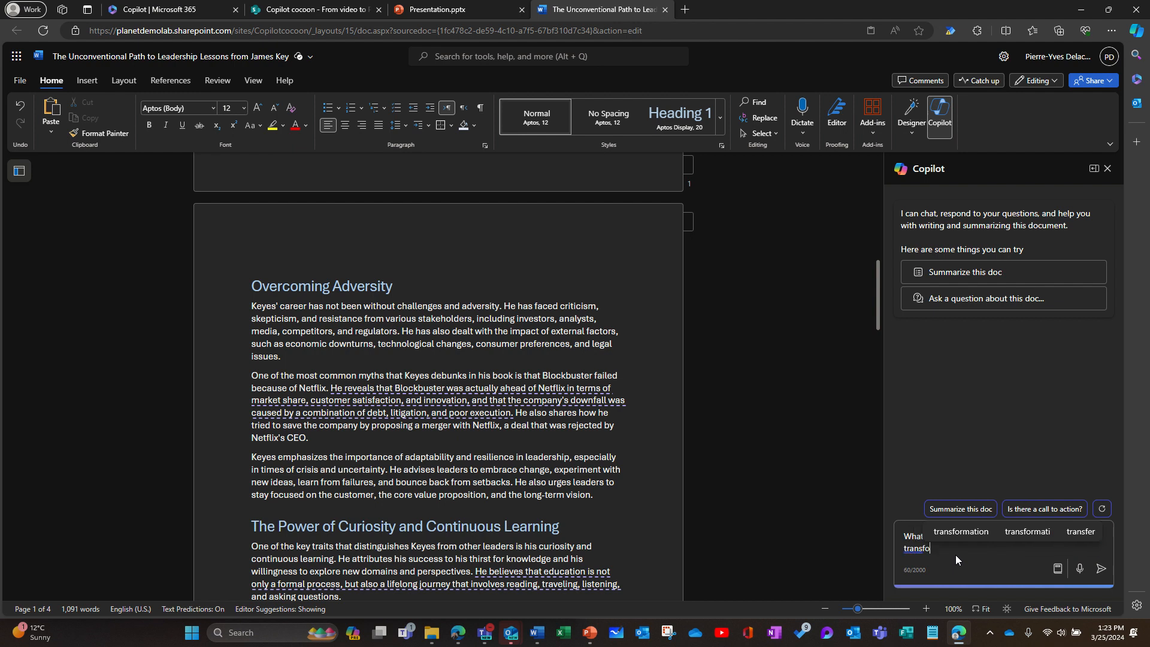
text(rmation o)
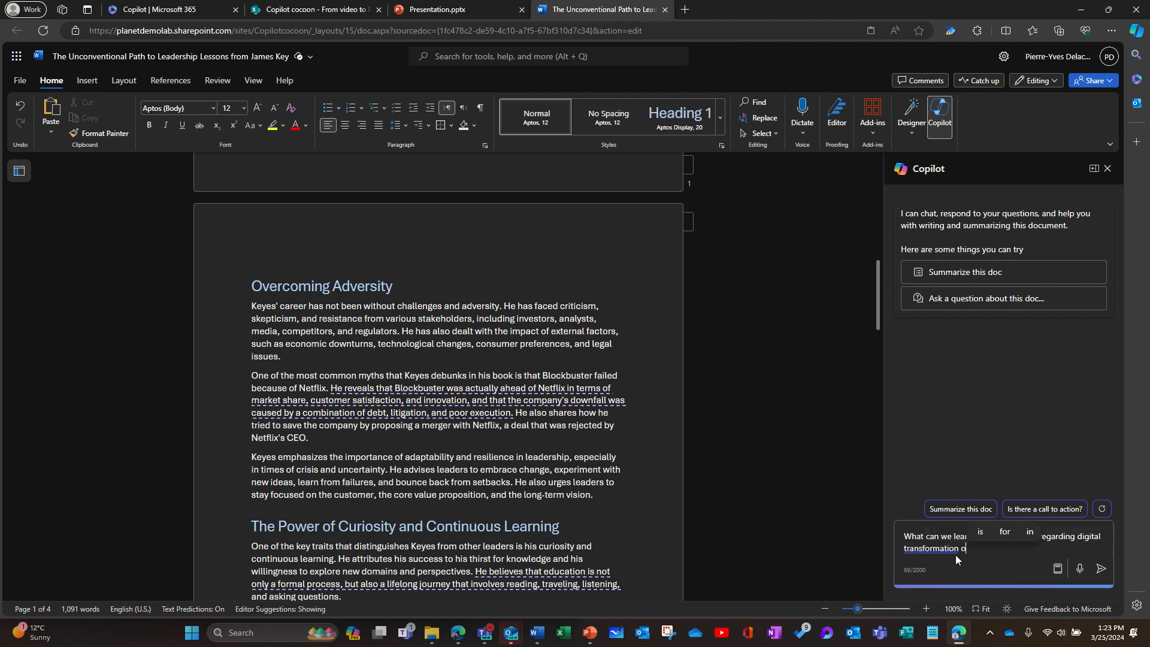
text(f a busines)
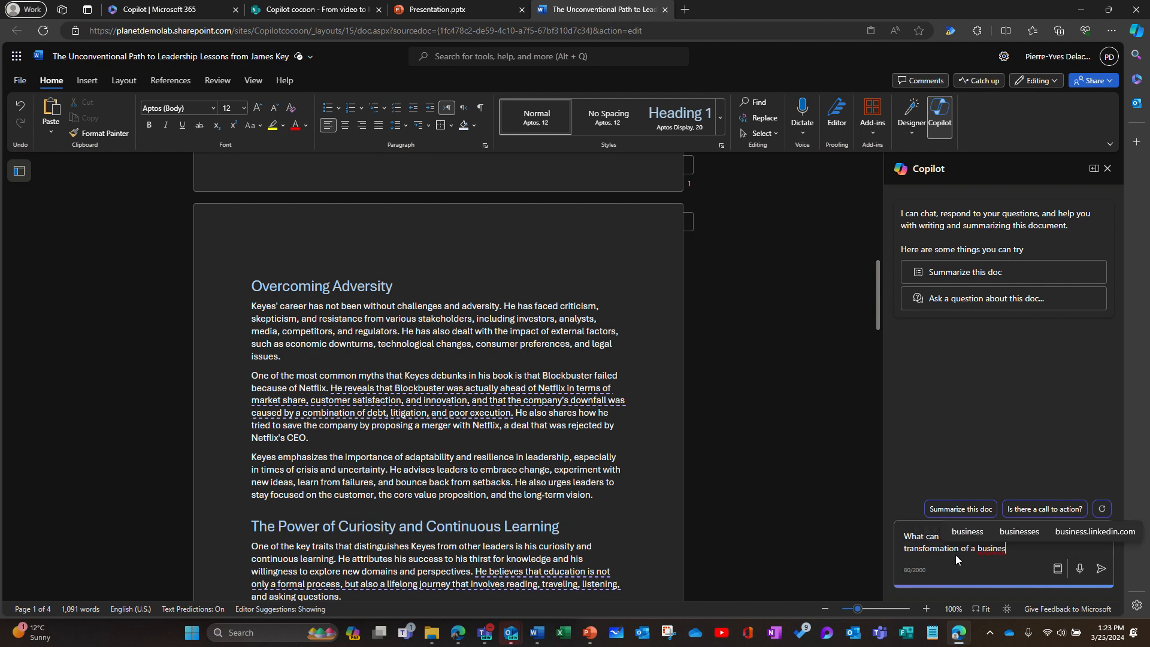
text(s?)
key(Return)
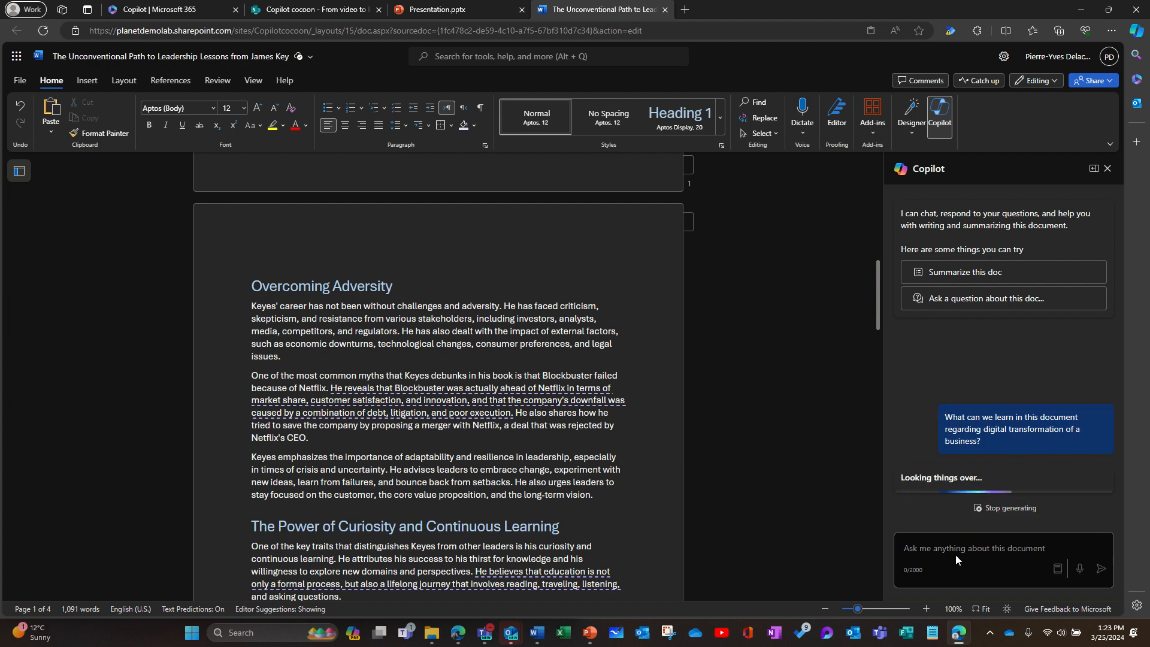
Step: Examine the key takeaways for aspiring leaders in Copilot's answer, highlight the listed learnings, and switch to the PowerPoint presentation
scroll(461, 452, down, 3)
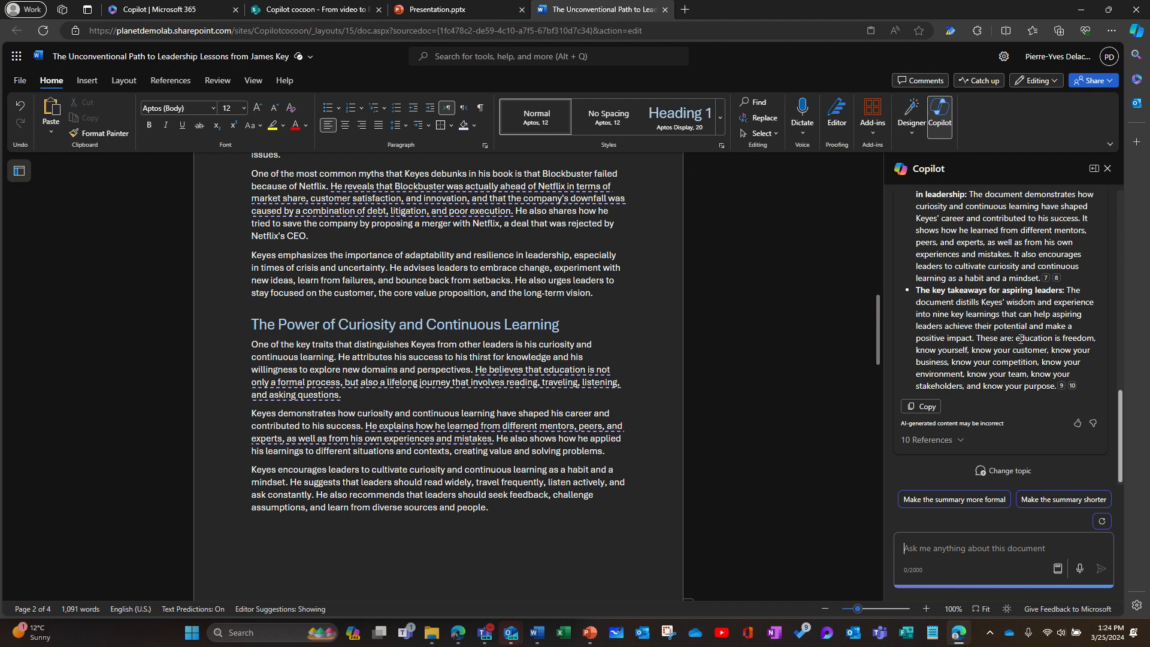
drag(1016, 338, 1054, 388)
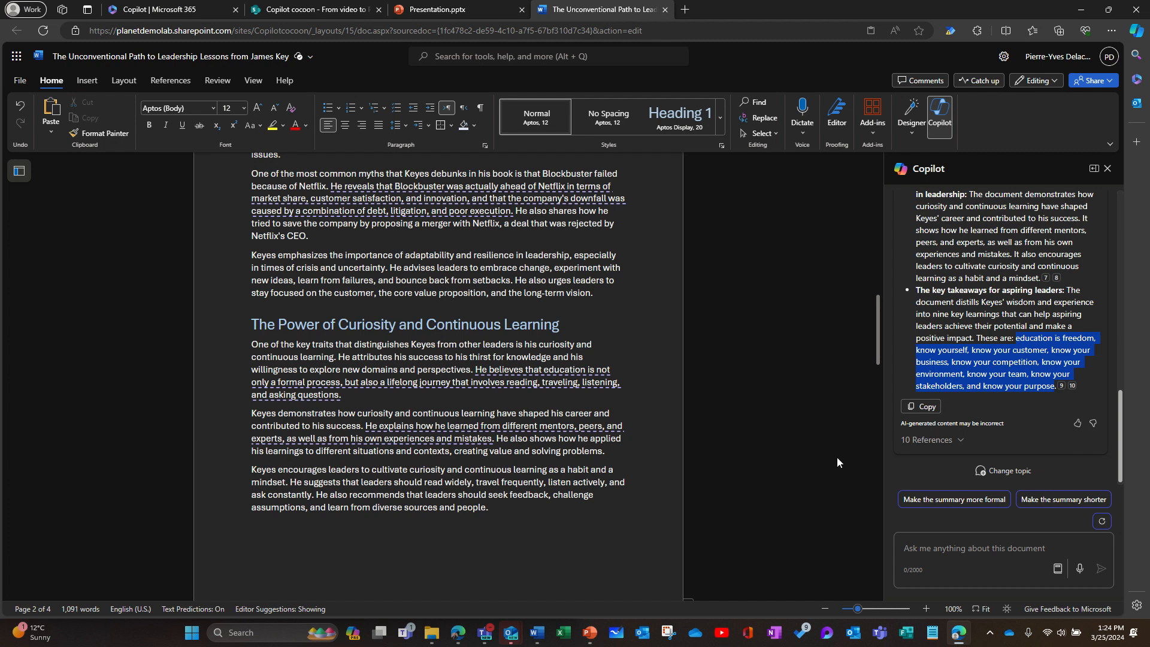
click(475, 14)
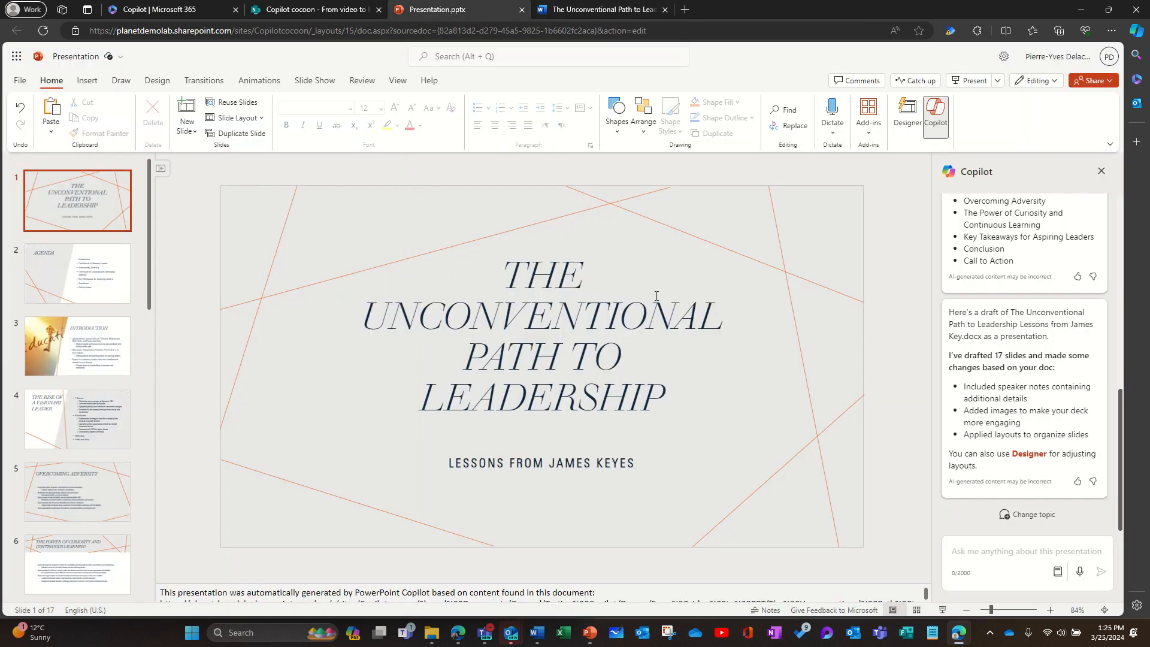